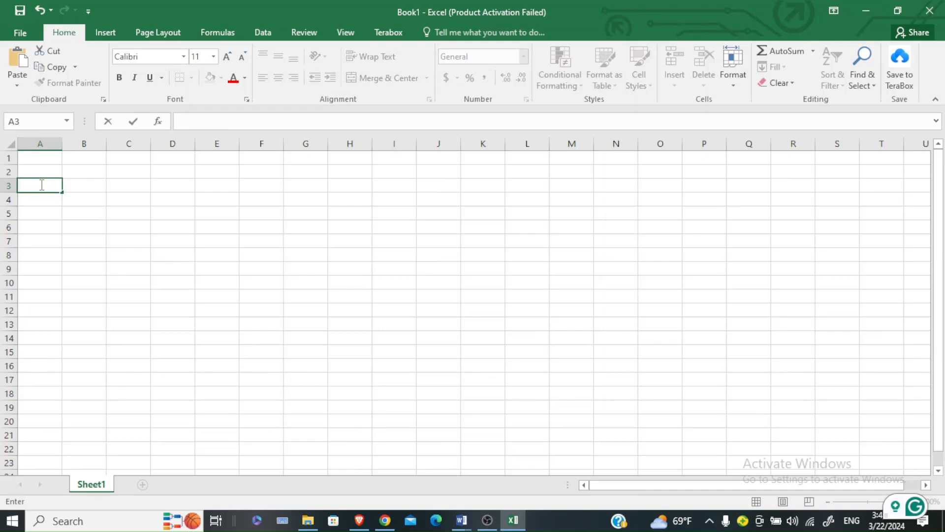
# Enter the column headers Date, Particulars and Amount in cells A3 to C3.
pyautogui.write('Date')
pyautogui.press('Tab')
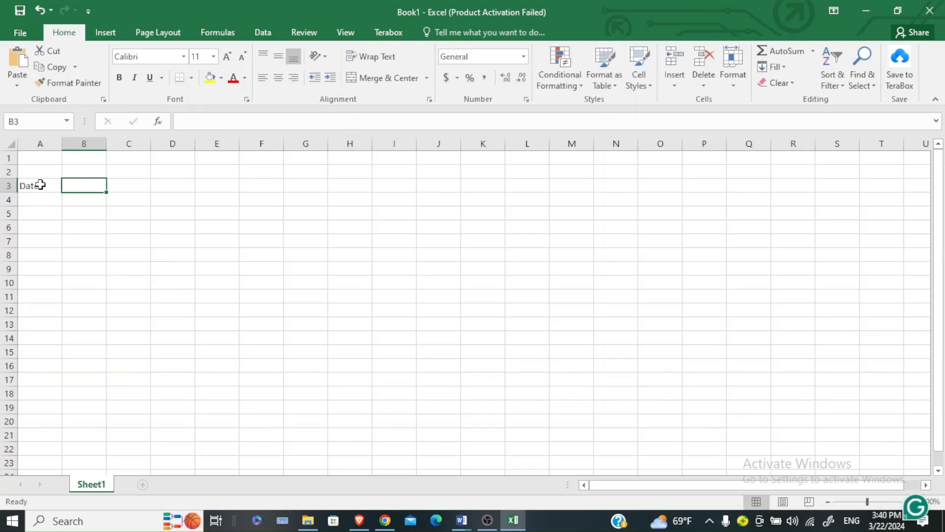
pyautogui.write('Particulars')
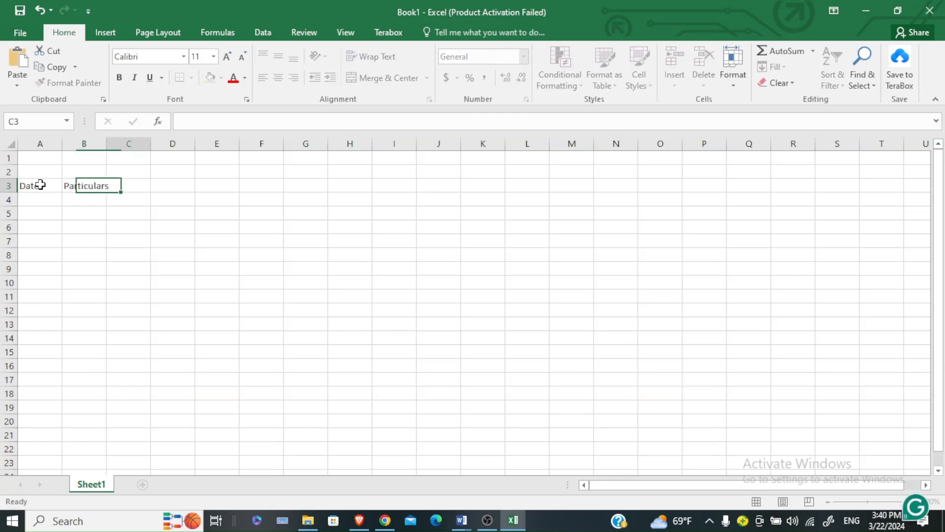
pyautogui.press('Tab')
pyautogui.write('Amount')
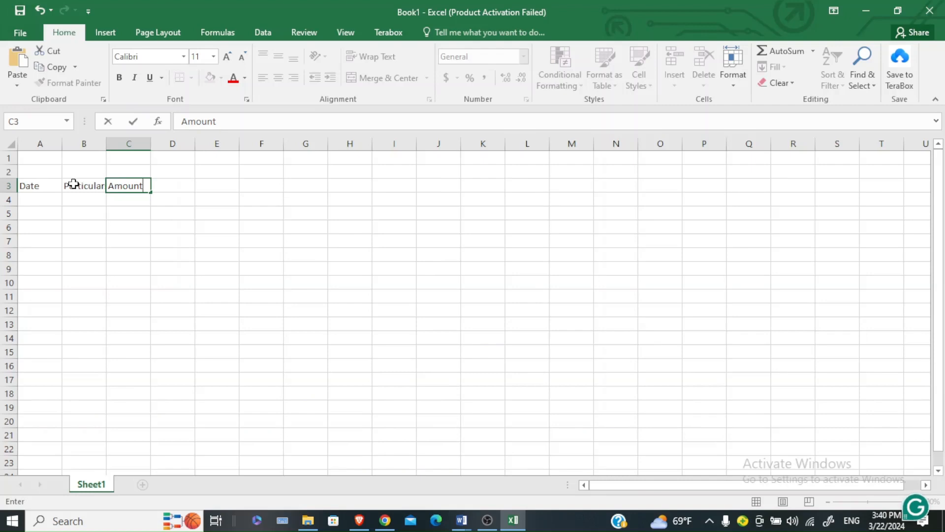
# Widen column B to about three times its default width, leaving ample room for the Particulars entries.
pyautogui.click(114, 161)
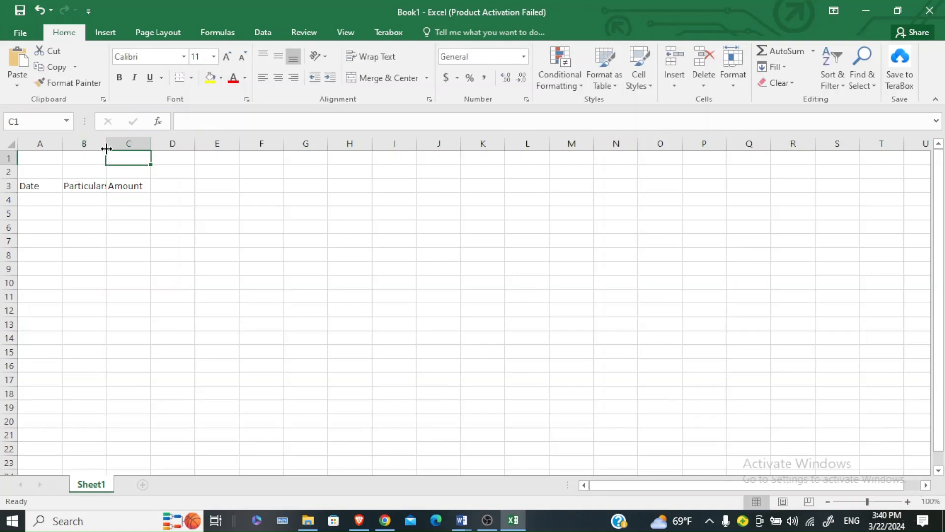
pyautogui.moveTo(106, 146); pyautogui.dragTo(175, 156)
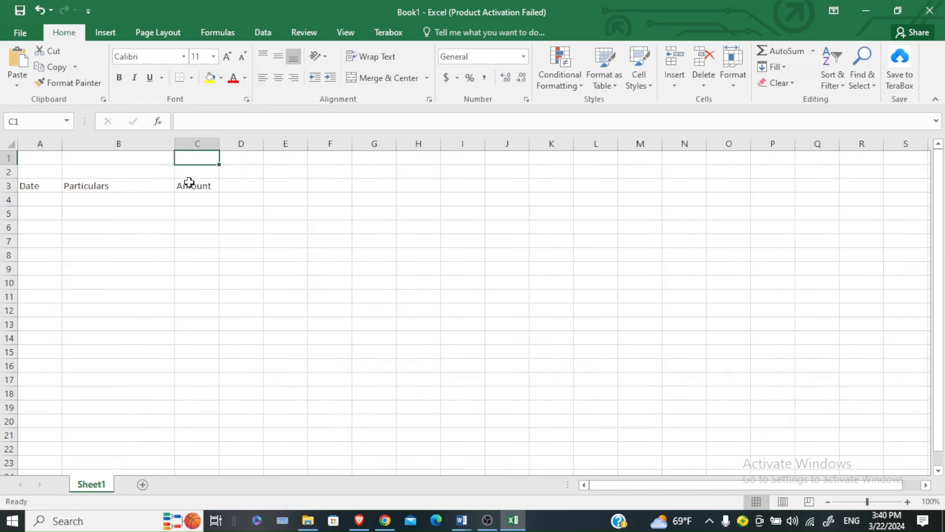
pyautogui.moveTo(174, 144); pyautogui.dragTo(195, 143)
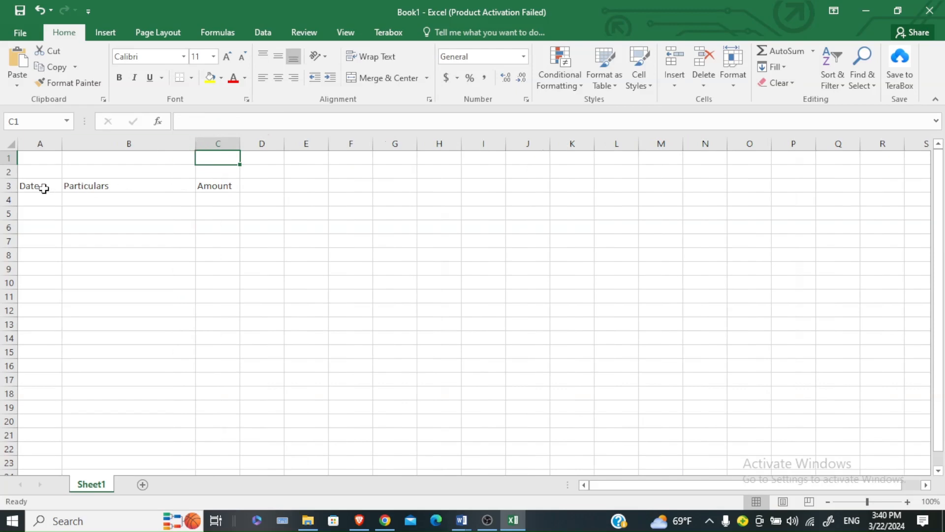
# Copy the three headers from A3:C3 to E3:G3 and widen column F to roughly match column B.
pyautogui.moveTo(42, 186); pyautogui.dragTo(202, 185)
pyautogui.hotkey('ctrl', 'c')
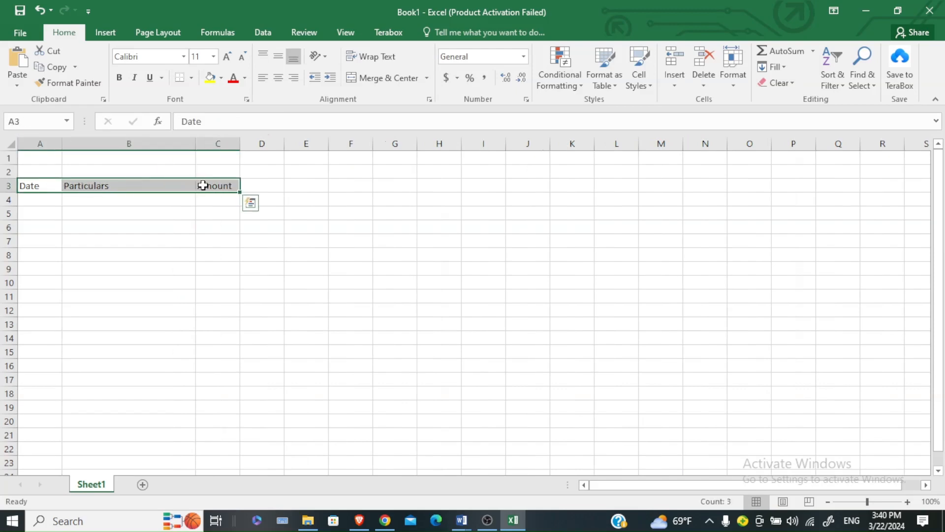
pyautogui.click(302, 188)
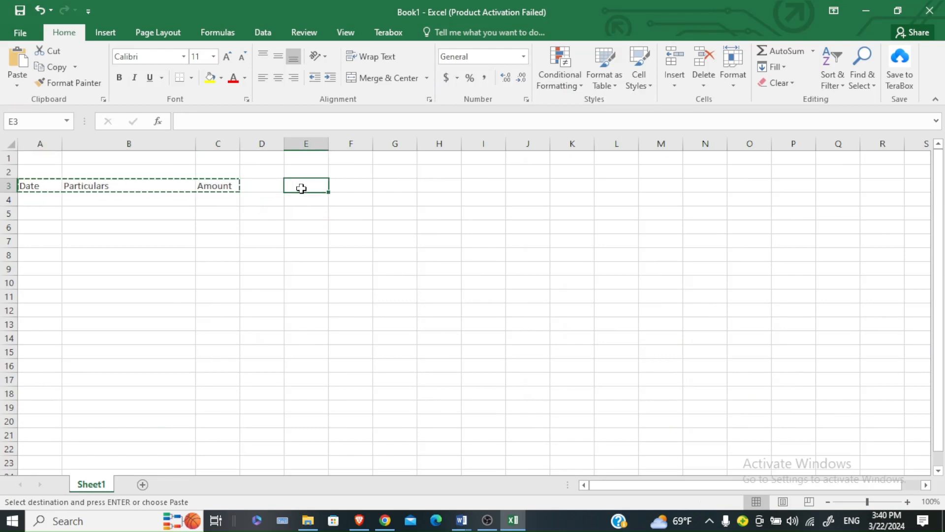
pyautogui.hotkey('ctrl', 'v')
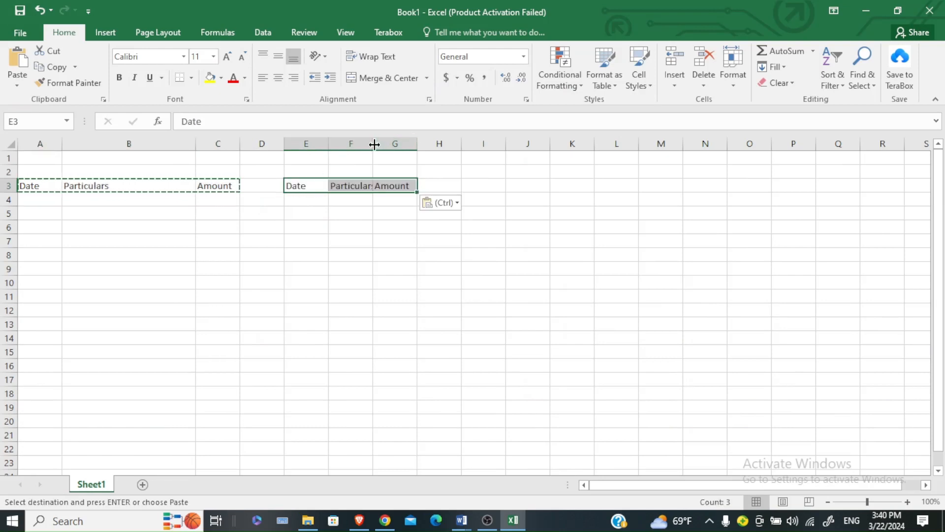
pyautogui.moveTo(374, 144); pyautogui.dragTo(454, 226)
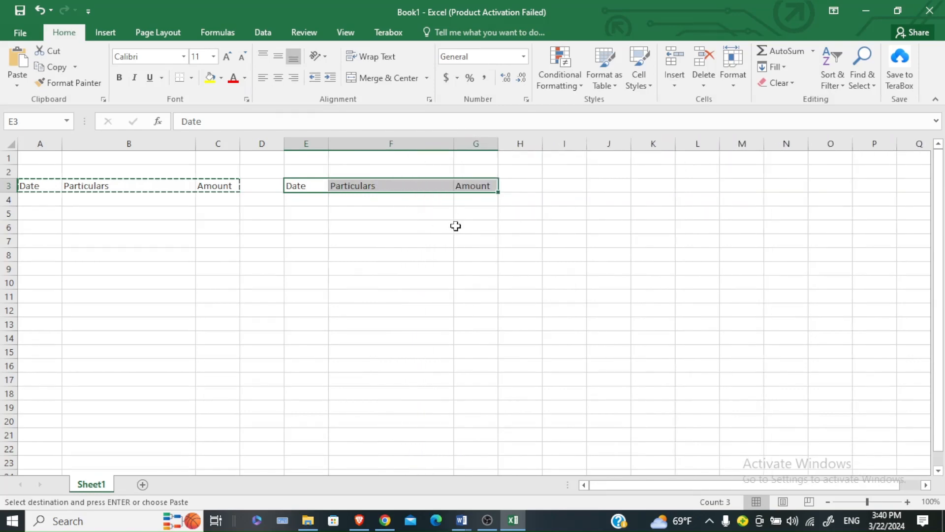
# Merge and center the title ranges A1:C2 and E1:G2 above the two header sets.
pyautogui.click(341, 170)
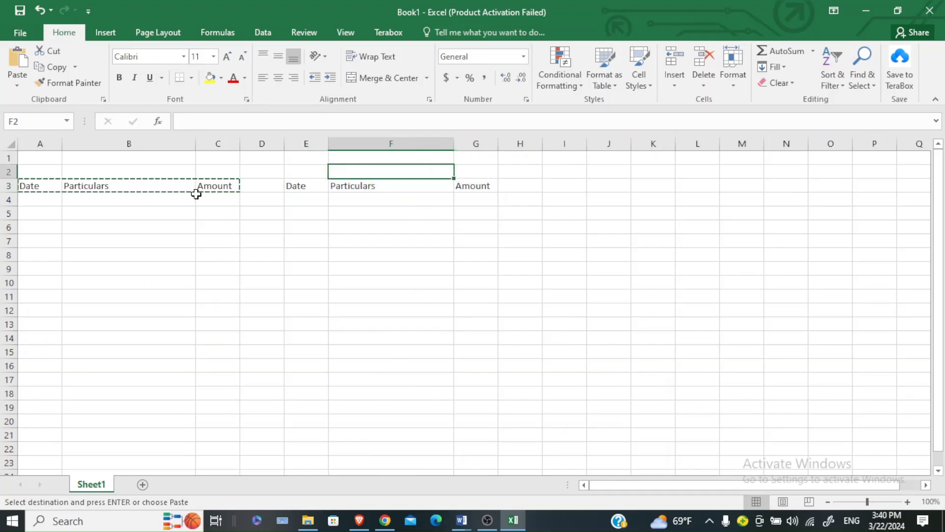
pyautogui.click(165, 171)
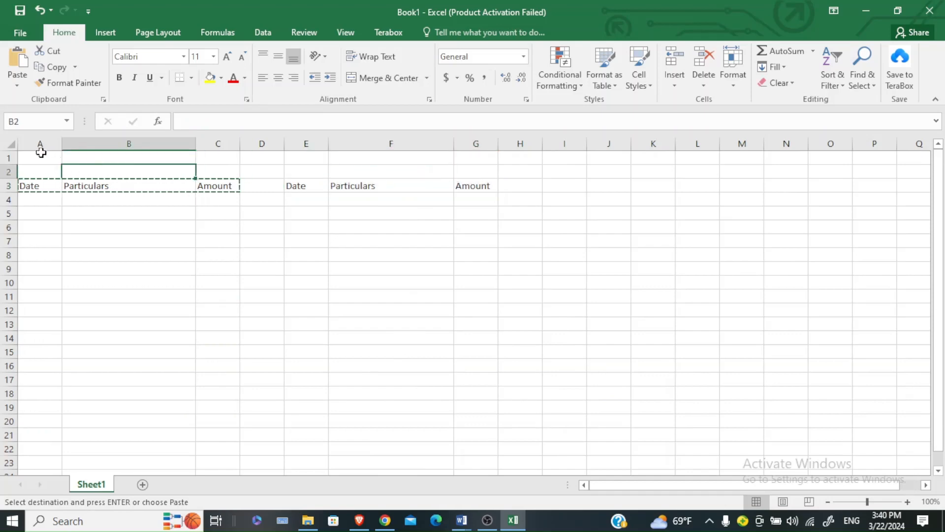
pyautogui.moveTo(41, 153); pyautogui.dragTo(238, 170)
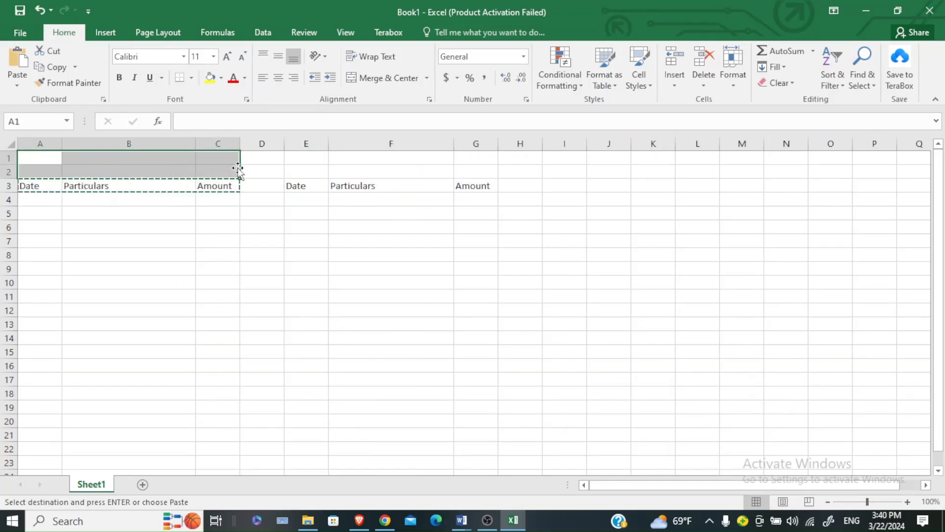
pyautogui.click(403, 82)
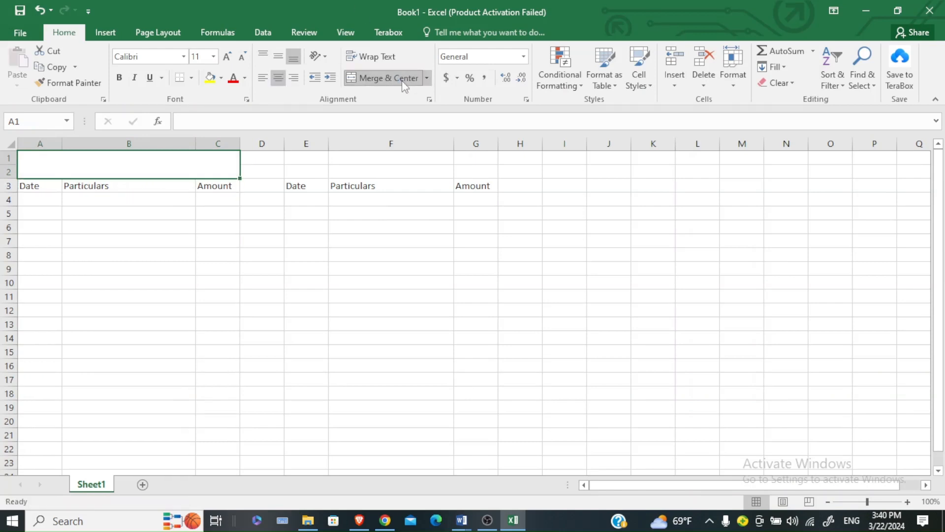
pyautogui.moveTo(313, 156); pyautogui.dragTo(481, 167)
pyautogui.click(375, 78)
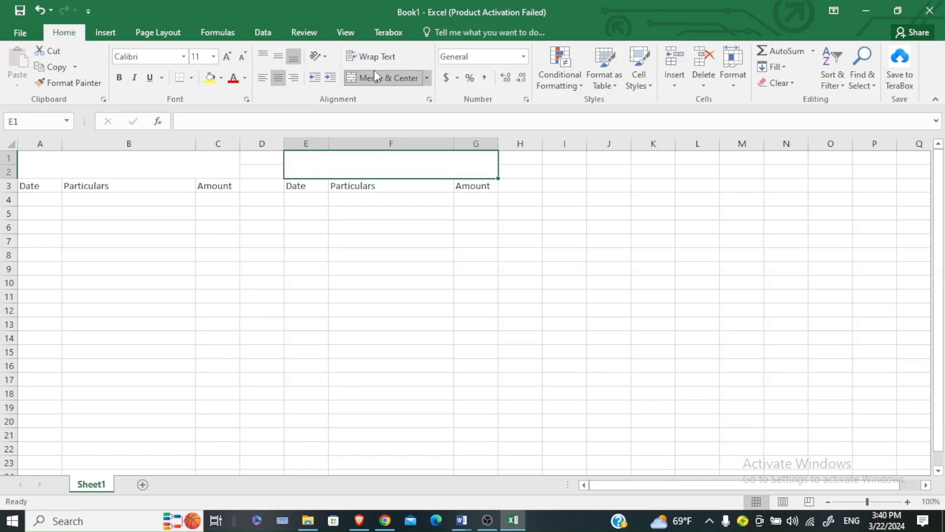
# Enter the title Income in merged cell A1 and the title Expenses in merged cell E1.
pyautogui.click(128, 166)
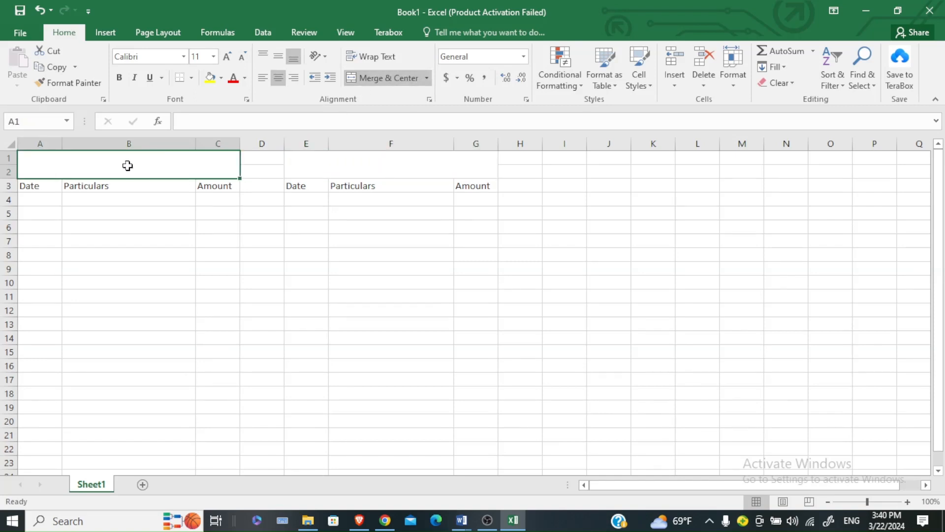
pyautogui.write('Income')
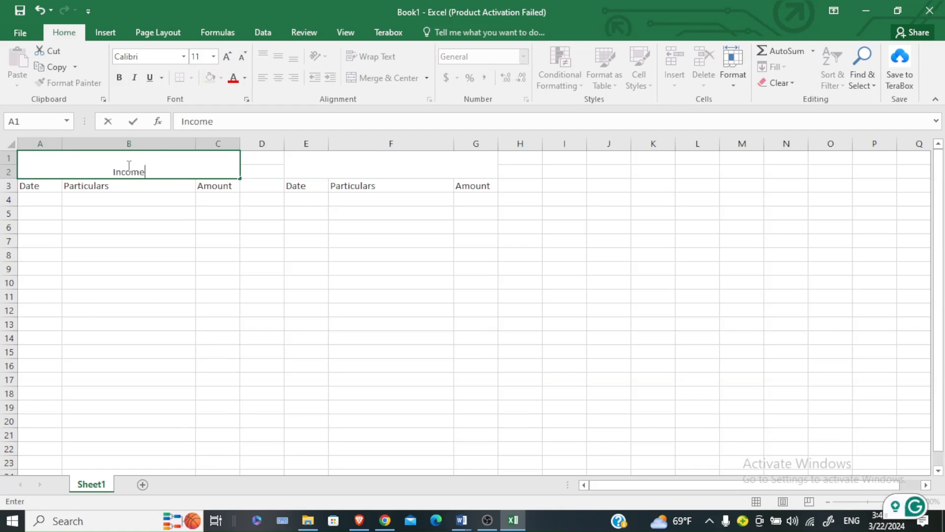
pyautogui.click(314, 161)
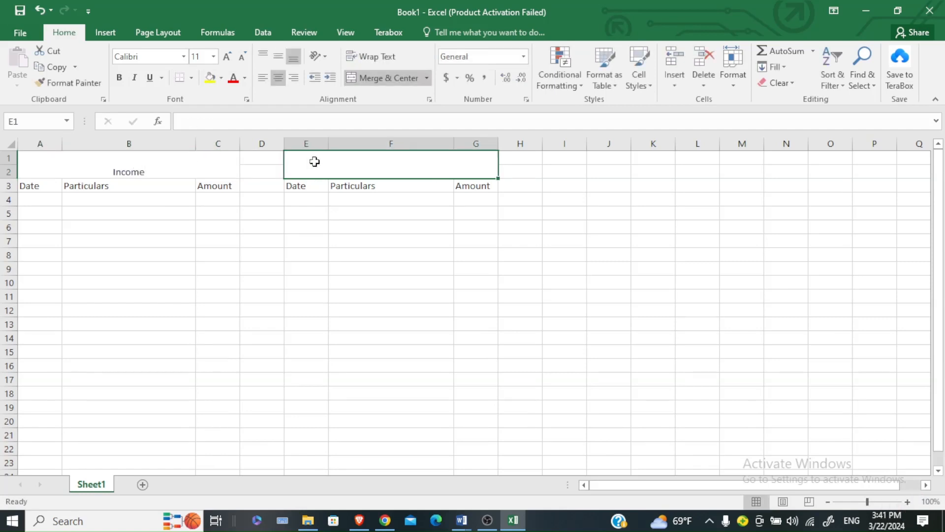
pyautogui.write('Expe')
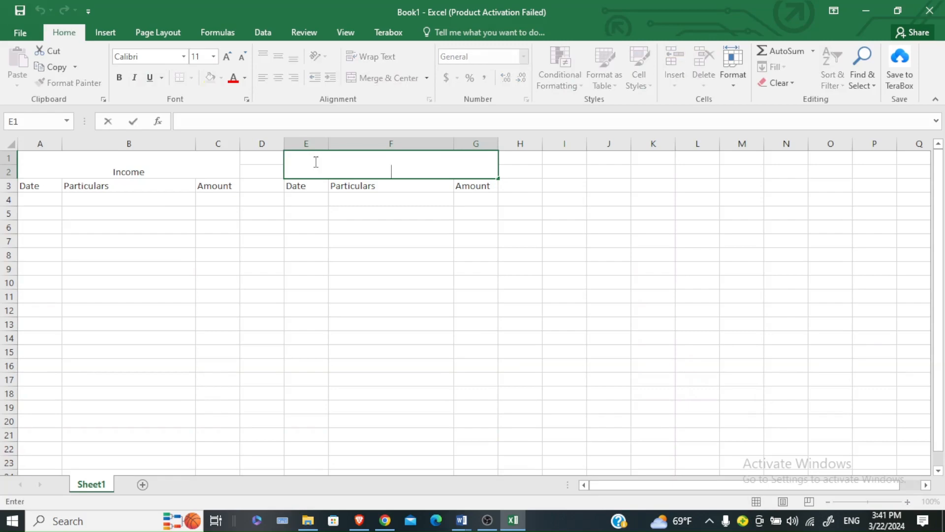
pyautogui.write('nses')
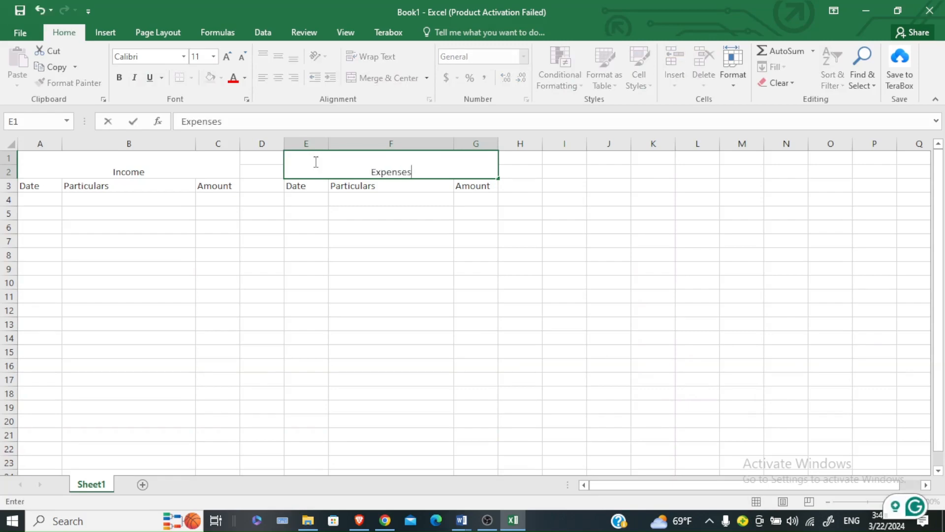
# Increase the font size of the Expenses title to 20.
pyautogui.doubleClick(397, 172)
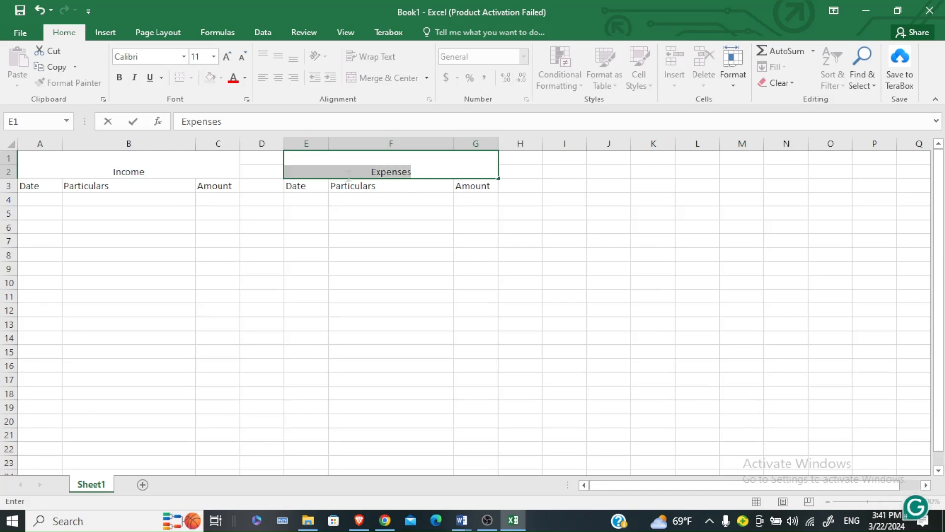
pyautogui.click(229, 62)
pyautogui.click(229, 62)
pyautogui.click(229, 62)
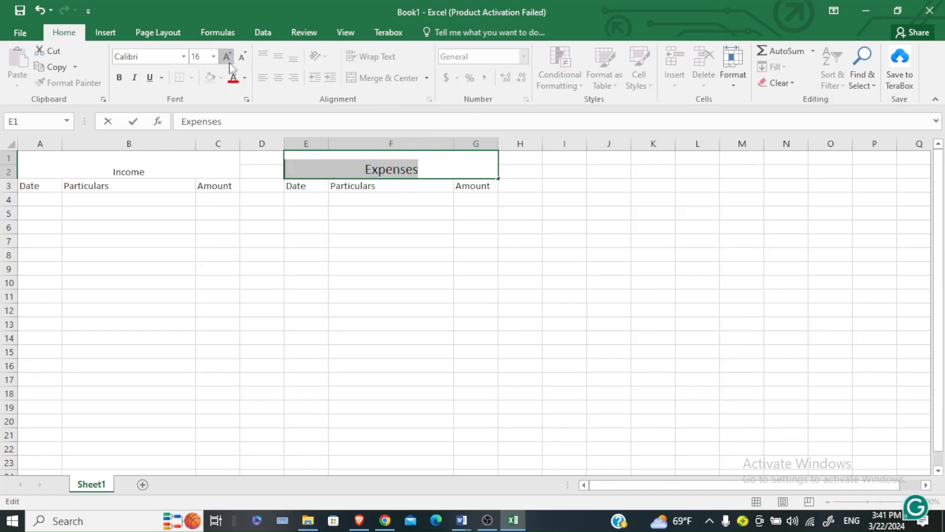
pyautogui.click(229, 62)
pyautogui.click(229, 62)
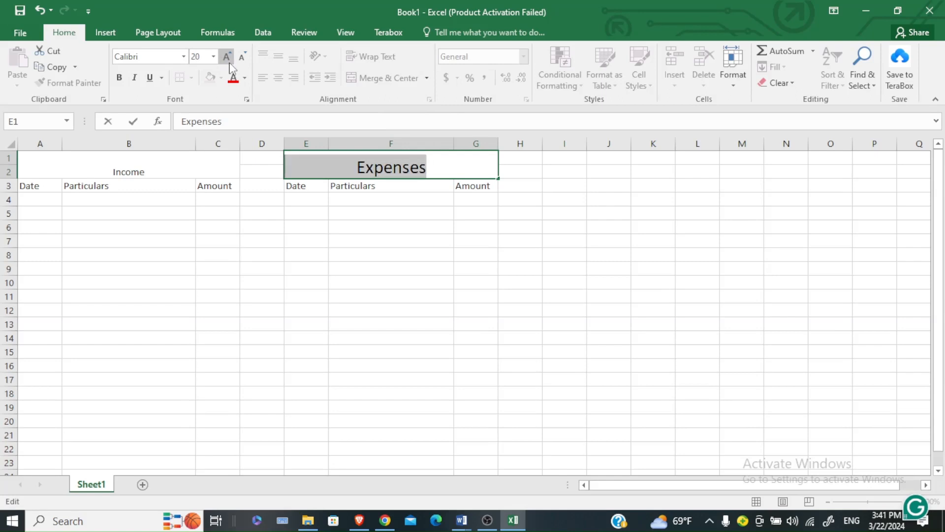
# Increase the font size of the Income title to 20.
pyautogui.click(132, 171)
pyautogui.doubleClick(152, 171)
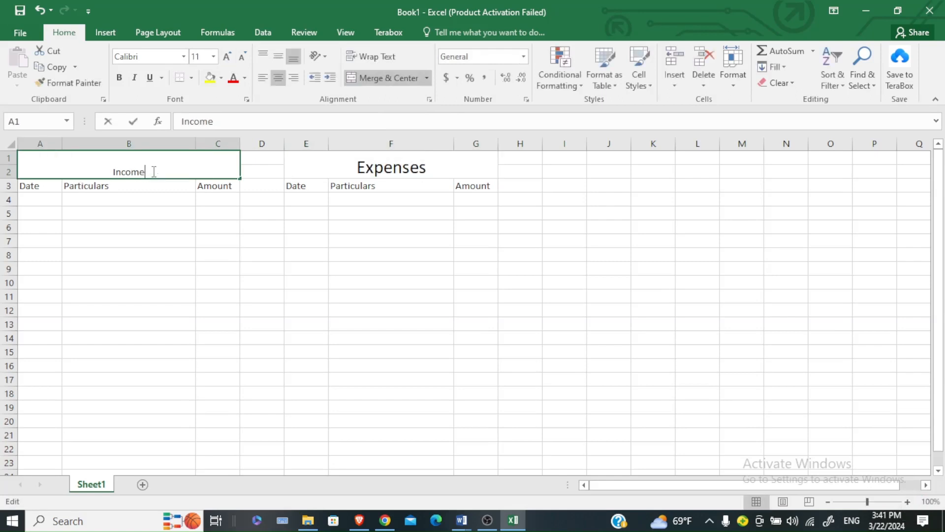
pyautogui.moveTo(144, 172); pyautogui.dragTo(99, 170)
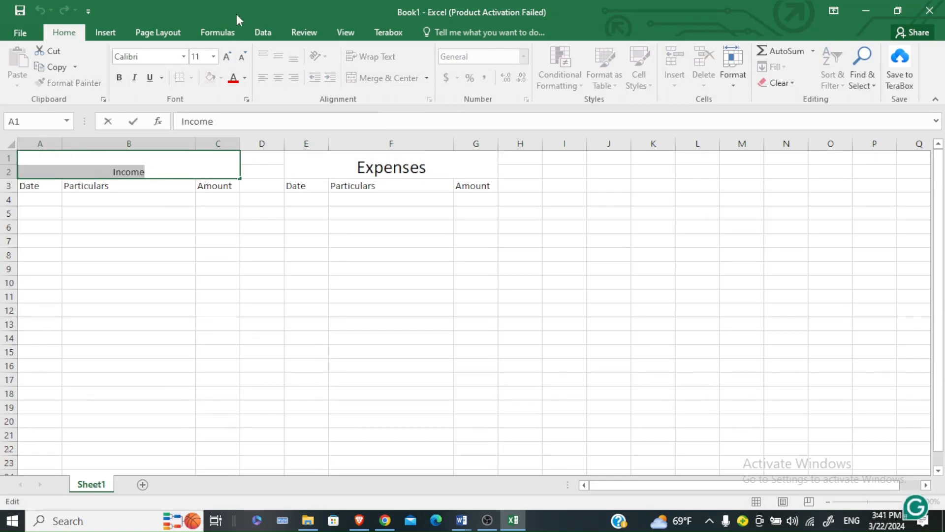
pyautogui.click(226, 57)
pyautogui.click(226, 56)
pyautogui.click(226, 57)
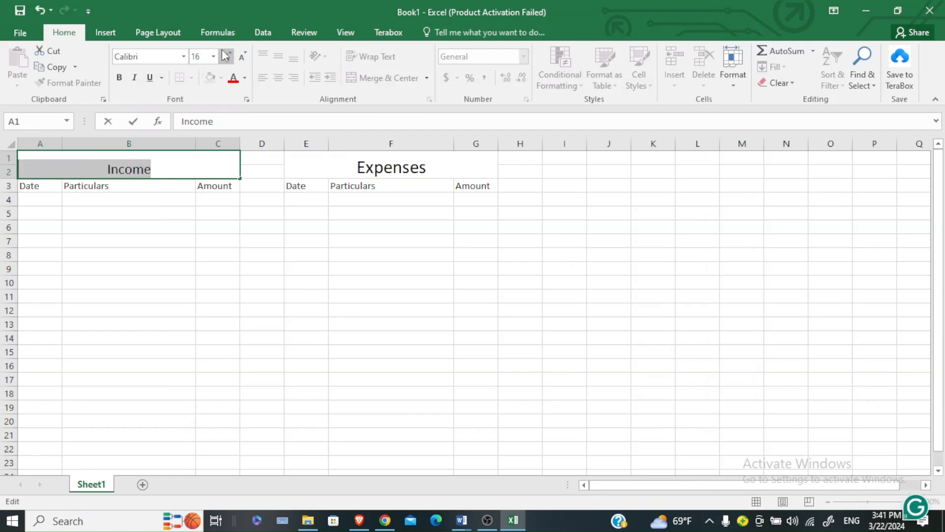
pyautogui.click(226, 56)
pyautogui.click(226, 56)
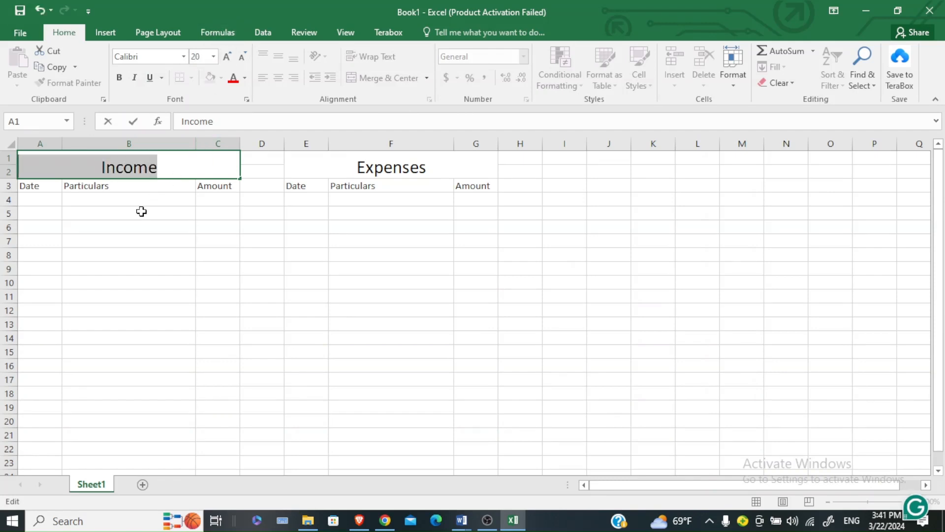
# Format A3:C10 under Income as a table with headers, using the light blue-group style with a solid blue header row.
pyautogui.moveTo(44, 185); pyautogui.dragTo(214, 284)
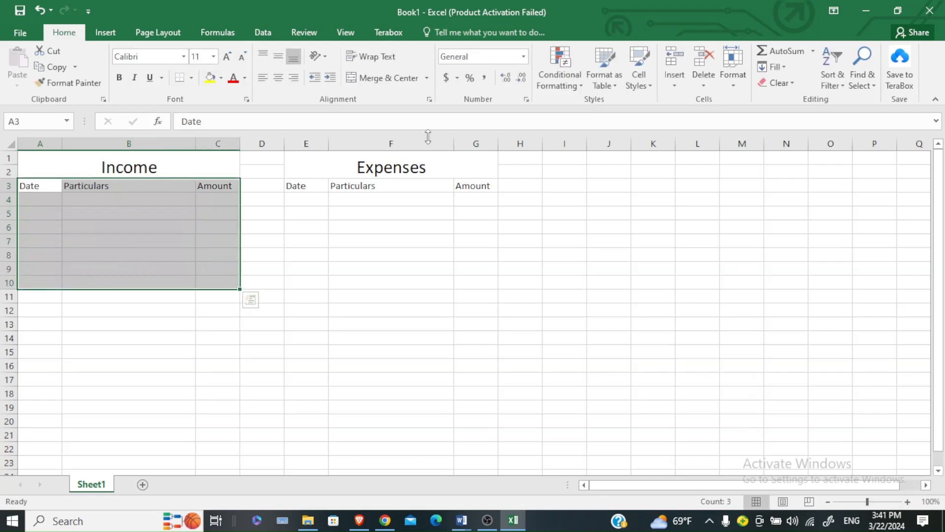
pyautogui.click(617, 88)
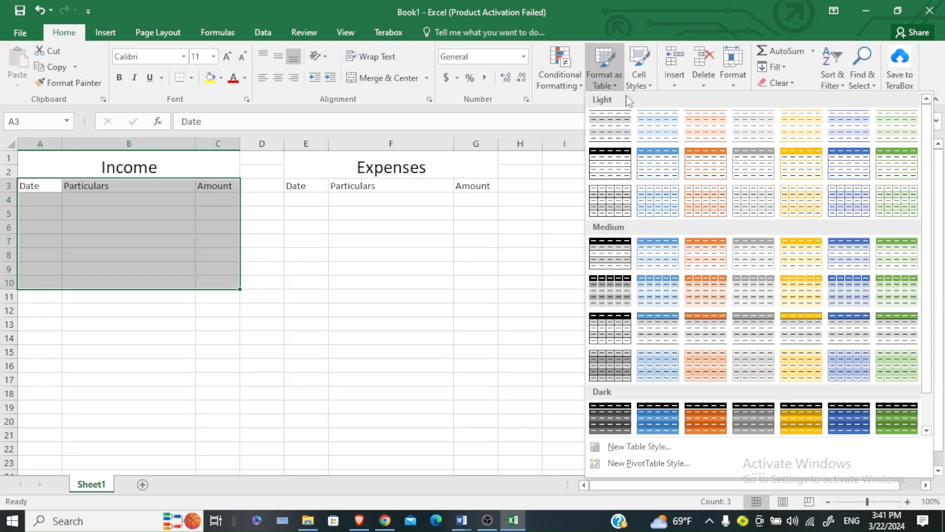
pyautogui.press('Escape')
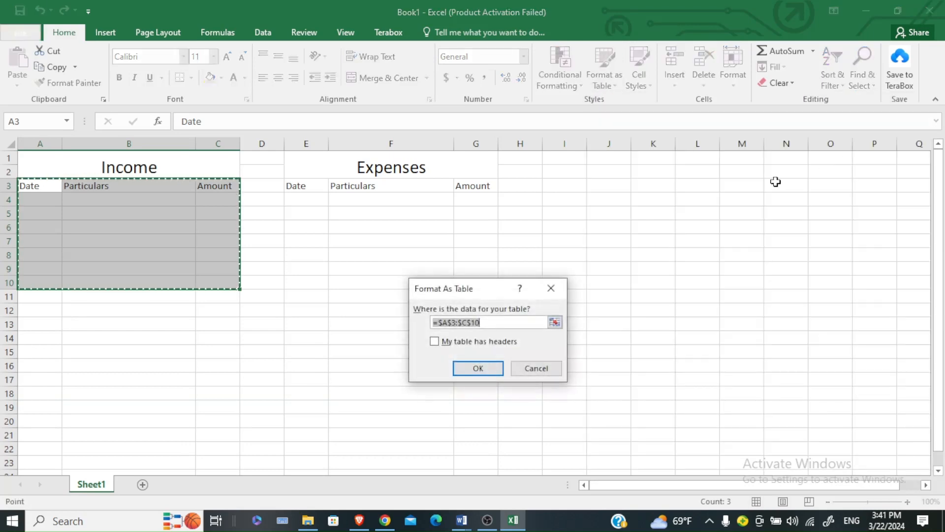
pyautogui.click(434, 342)
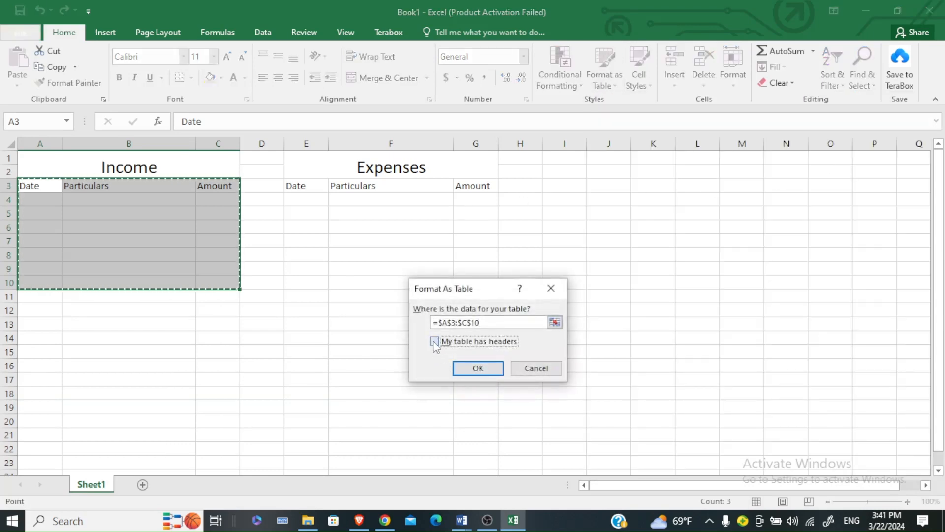
pyautogui.click(473, 367)
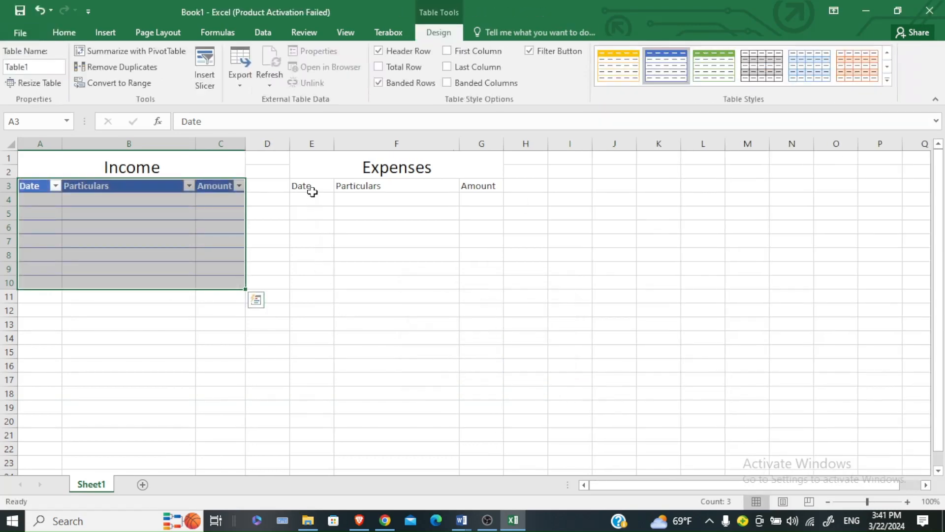
# Format E3:G10 under Expenses as a table with headers, using the light green style with a solid green header row.
pyautogui.moveTo(312, 186); pyautogui.dragTo(498, 291)
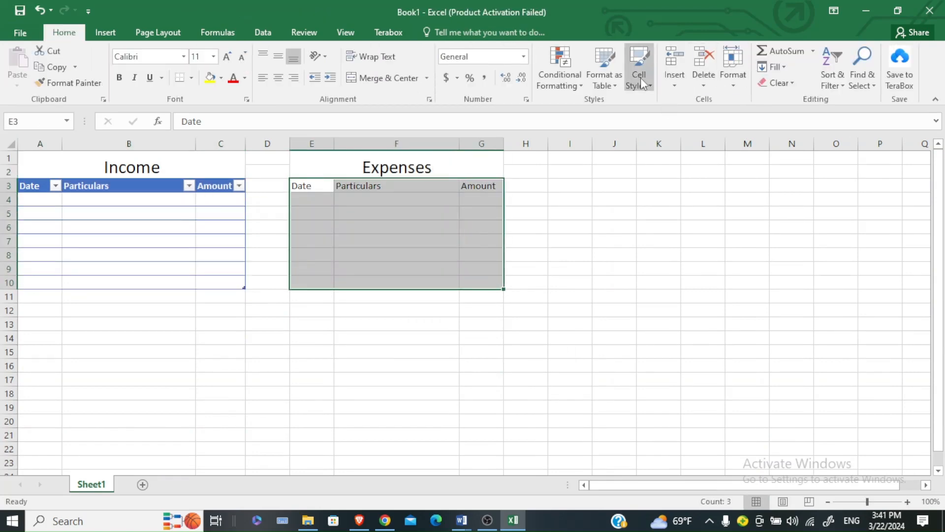
pyautogui.click(614, 86)
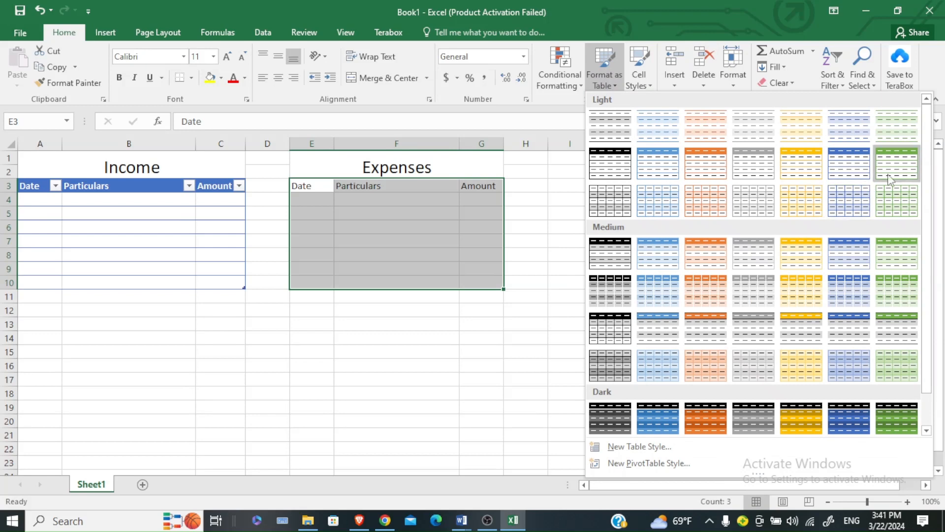
pyautogui.click(888, 174)
pyautogui.click(437, 341)
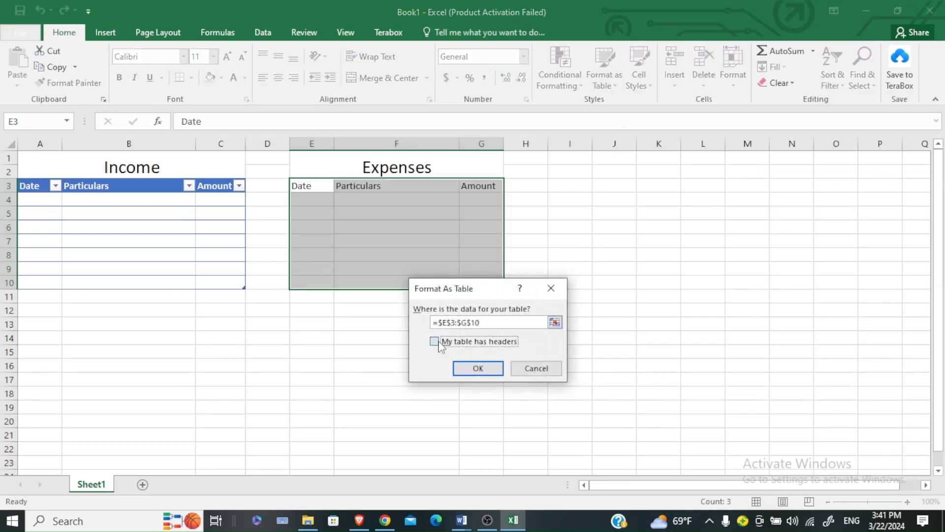
pyautogui.click(477, 369)
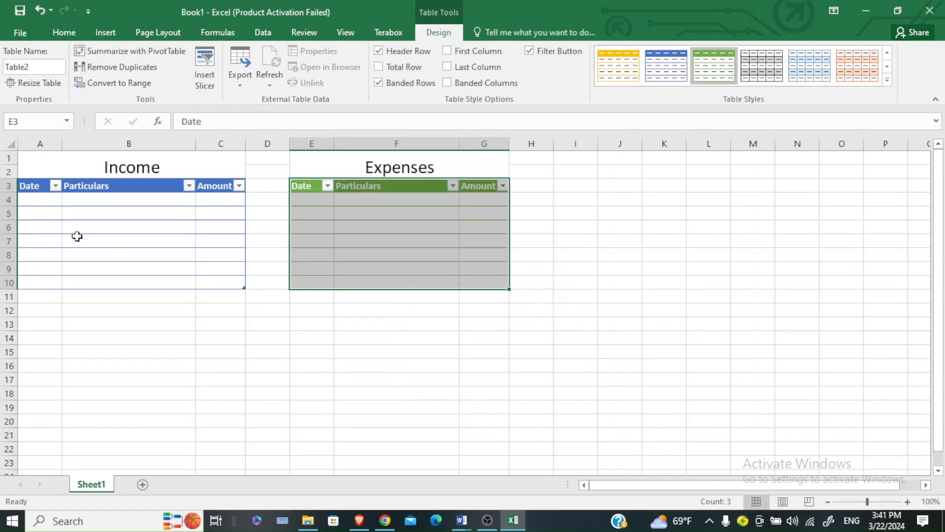
pyautogui.click(47, 199)
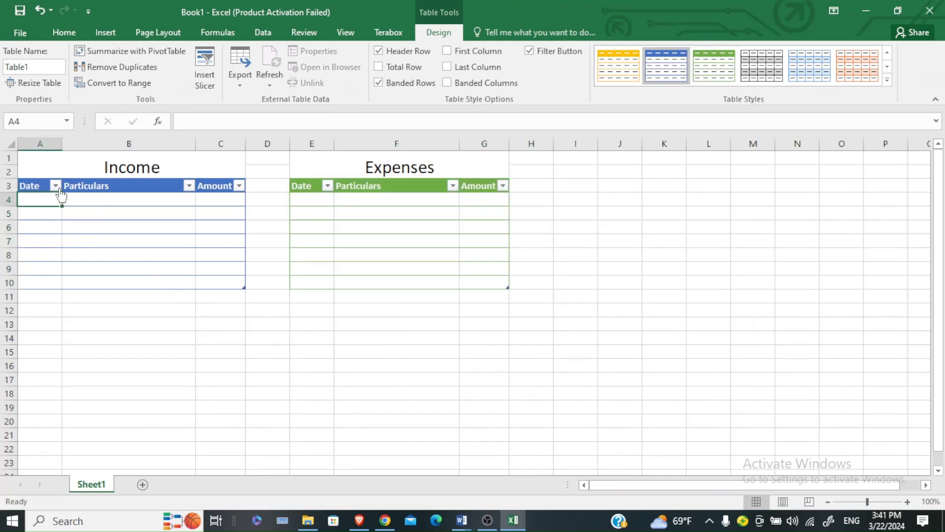
pyautogui.click(82, 200)
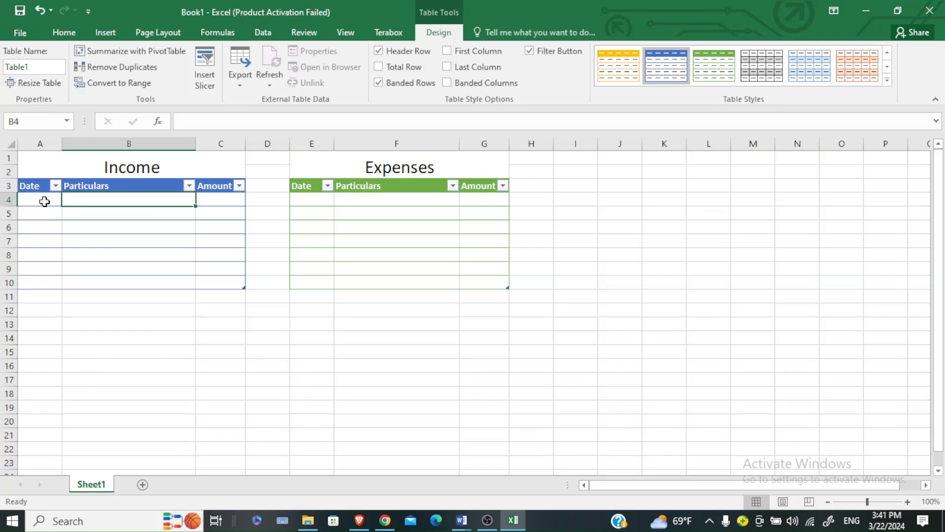
pyautogui.click(45, 201)
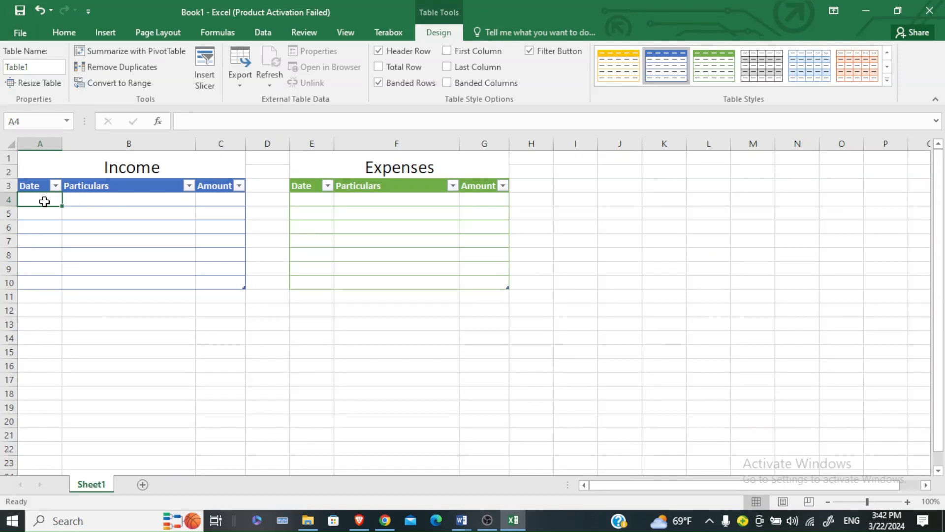
pyautogui.write('=')
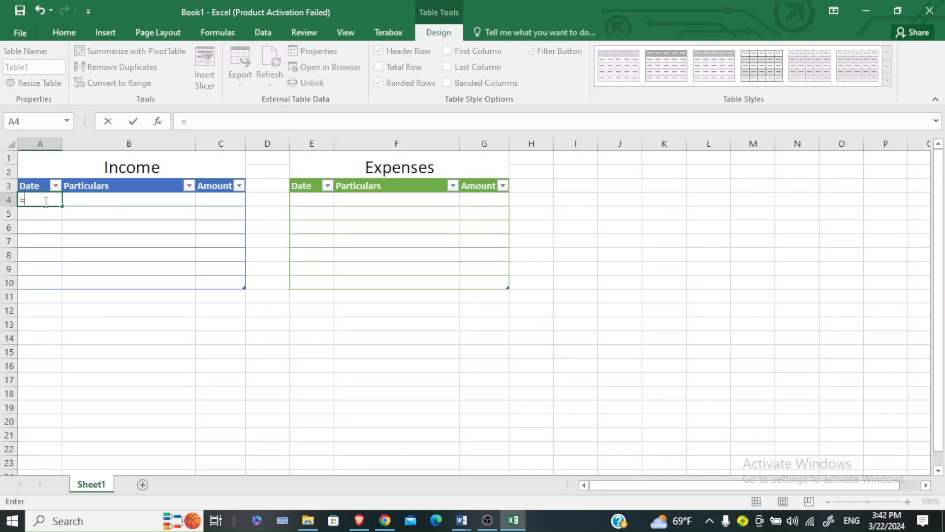
pyautogui.write('i')
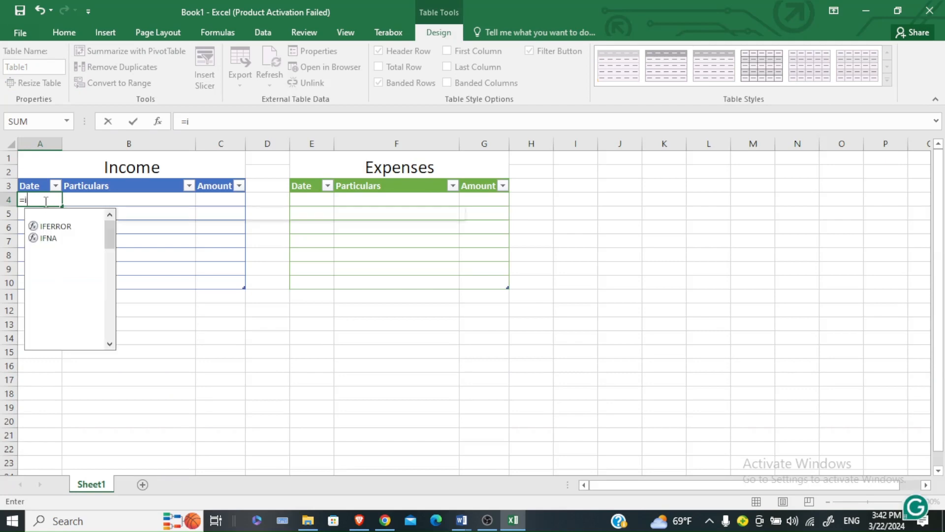
pyautogui.write('f(')
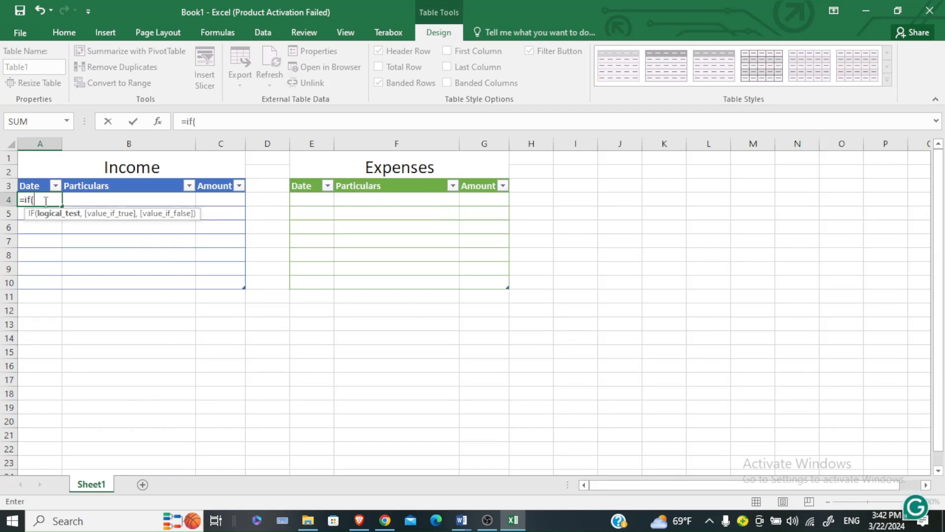
pyautogui.click(81, 200)
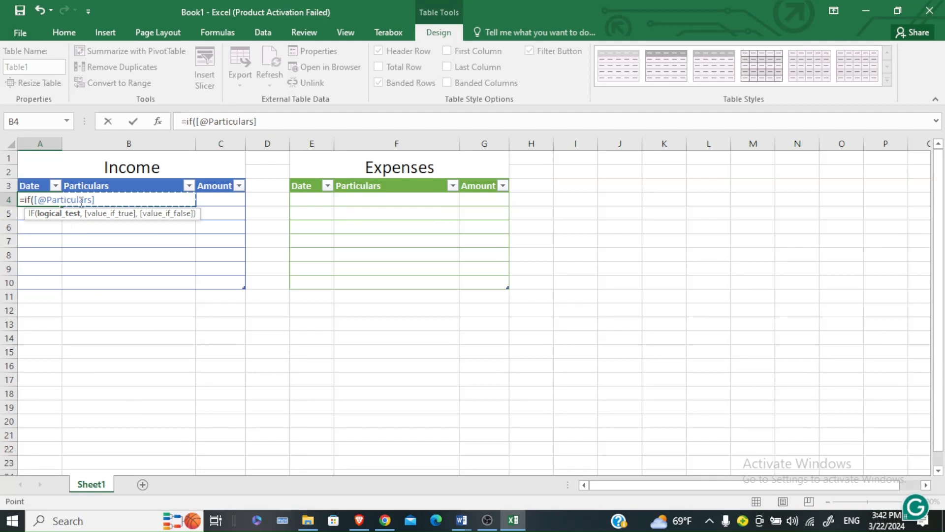
pyautogui.write('-')
pyautogui.press('BackSpace')
pyautogui.write('="",')
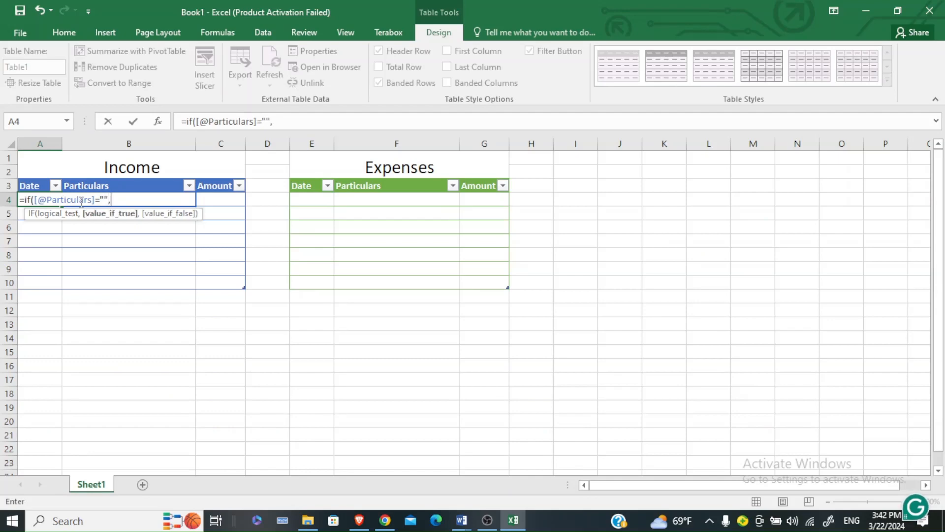
pyautogui.write('"",')
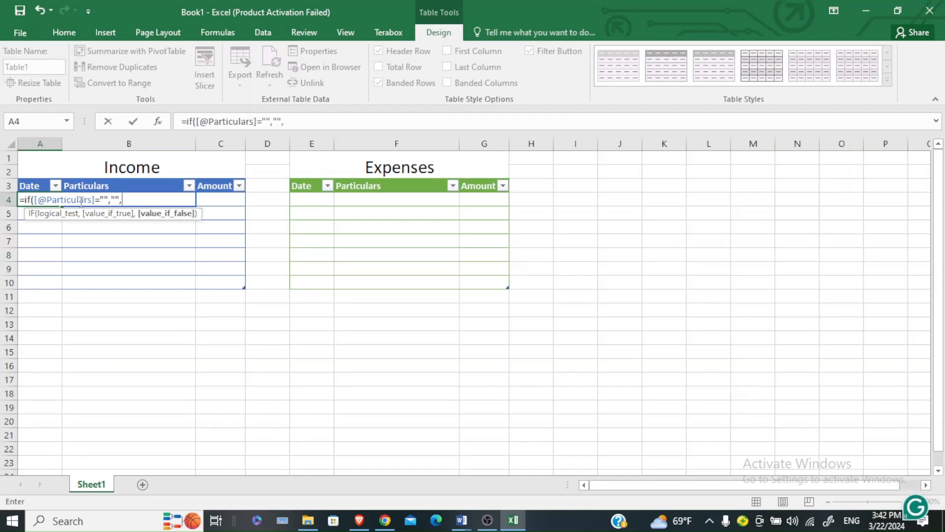
pyautogui.write('today())')
pyautogui.press('Return')
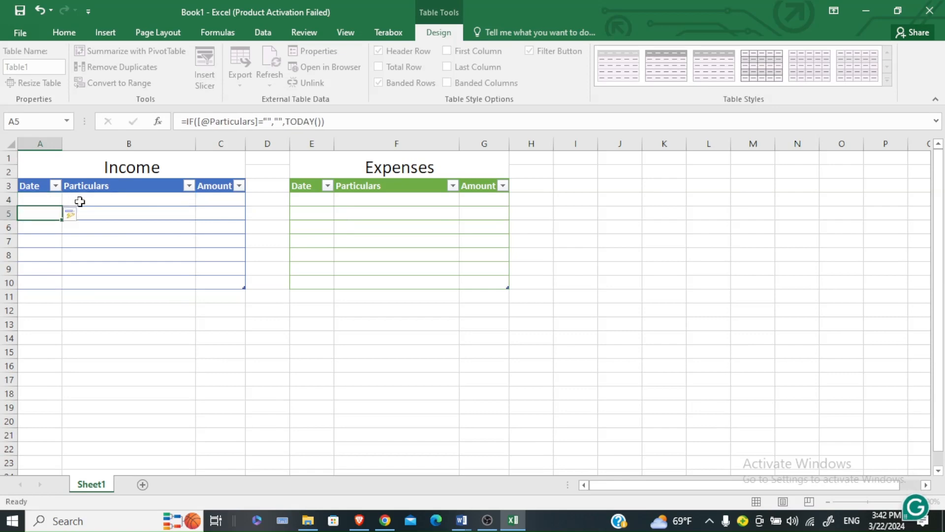
# Enter Electricity Bill in B4 under Particulars of the Income table.
pyautogui.click(79, 201)
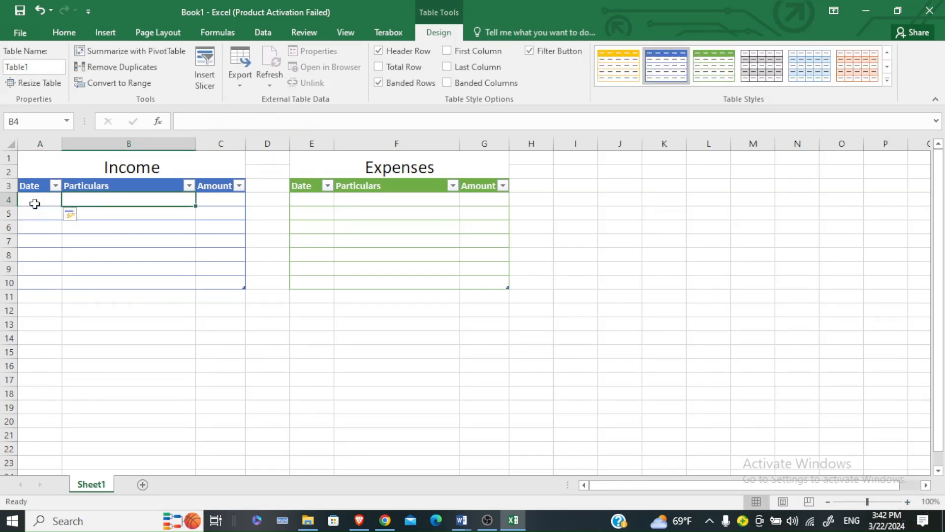
pyautogui.write('re')
pyautogui.press('BackSpace')
pyautogui.press('BackSpace')
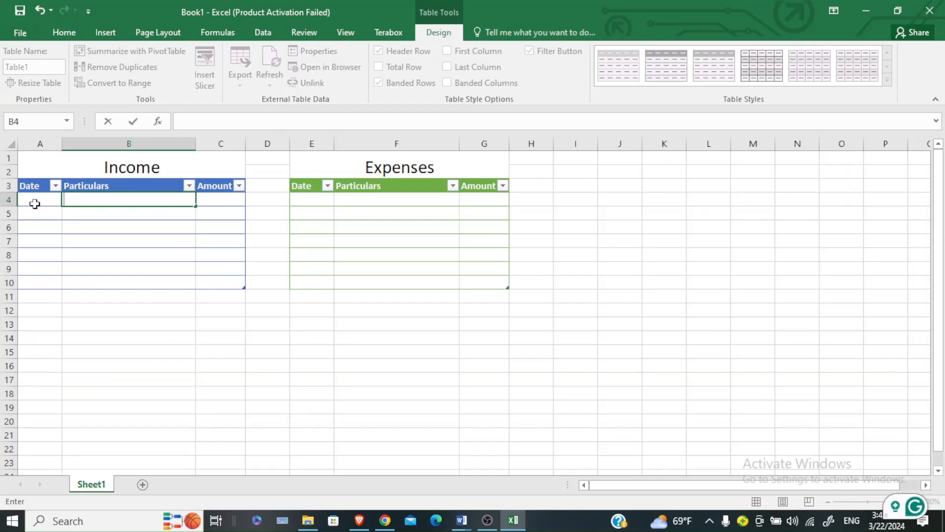
pyautogui.write('Electricity Bill')
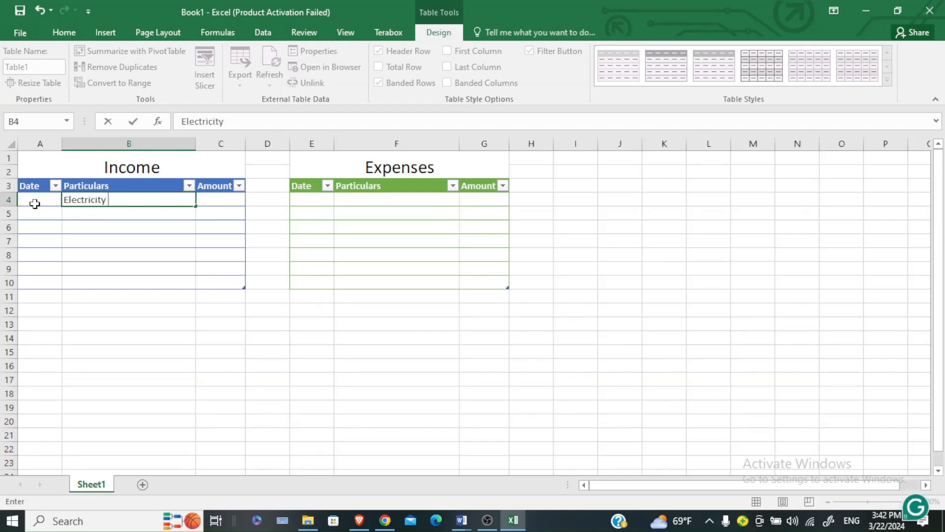
pyautogui.hotkey('ctrl', 'Return')
pyautogui.press('Return')
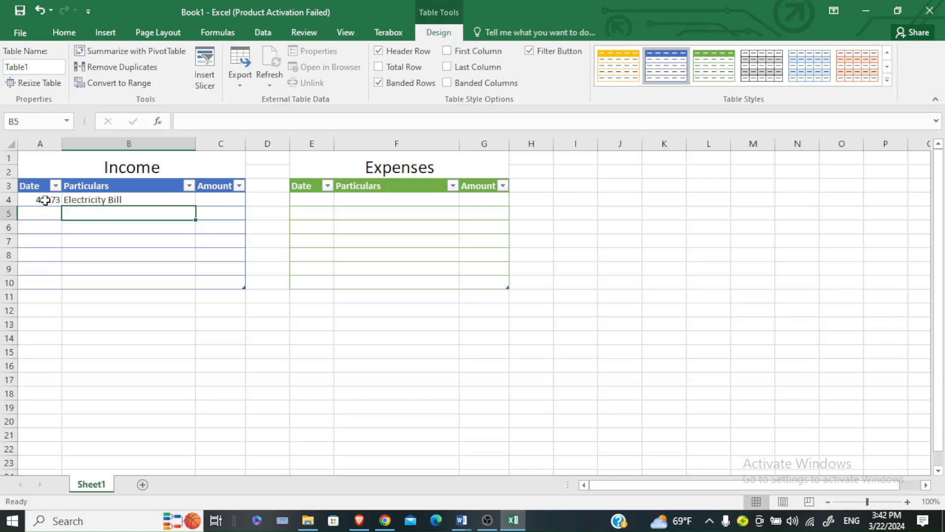
# Format A4 as a date of type *3/14/2012 and fill it down the Date column to A10.
pyautogui.click(45, 200)
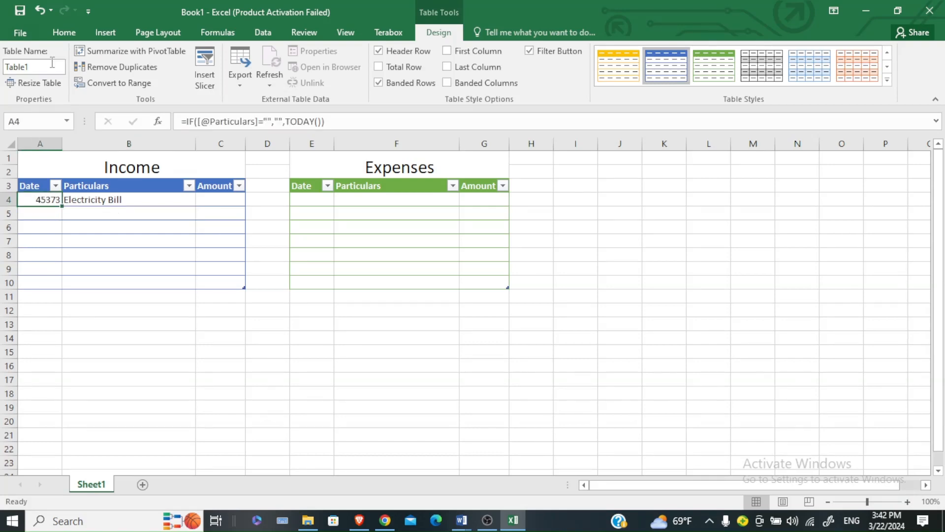
pyautogui.click(64, 33)
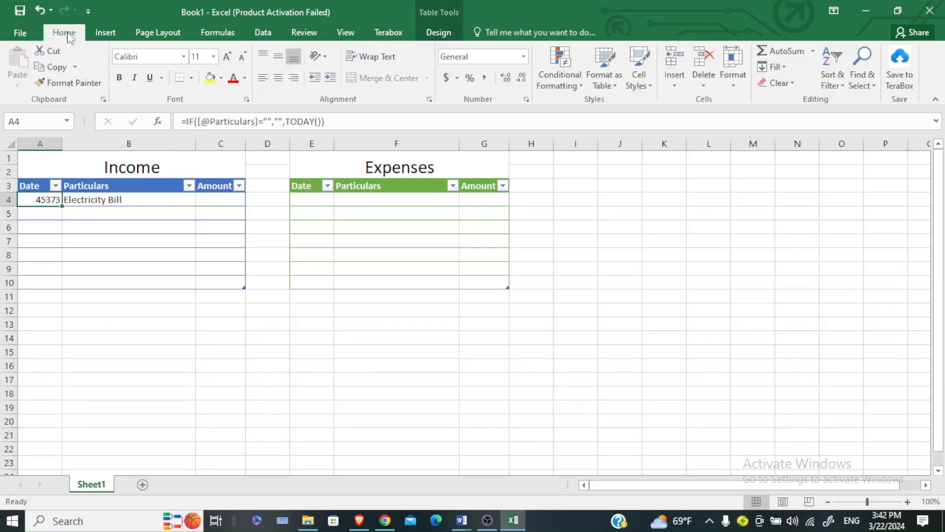
pyautogui.click(458, 80)
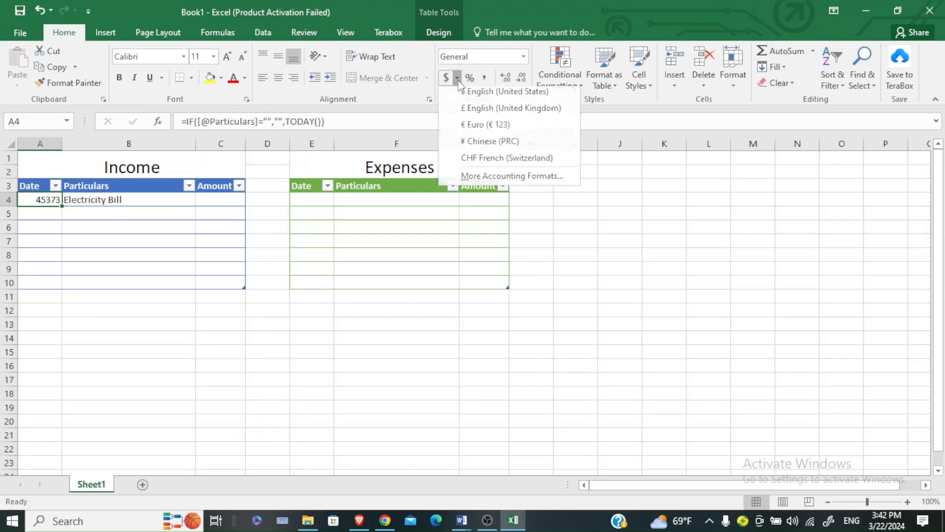
pyautogui.click(482, 186)
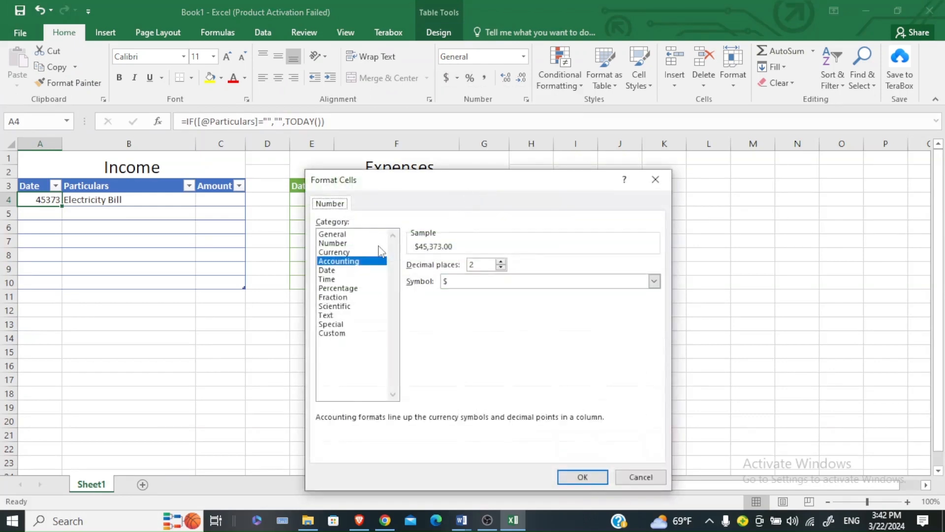
pyautogui.click(327, 270)
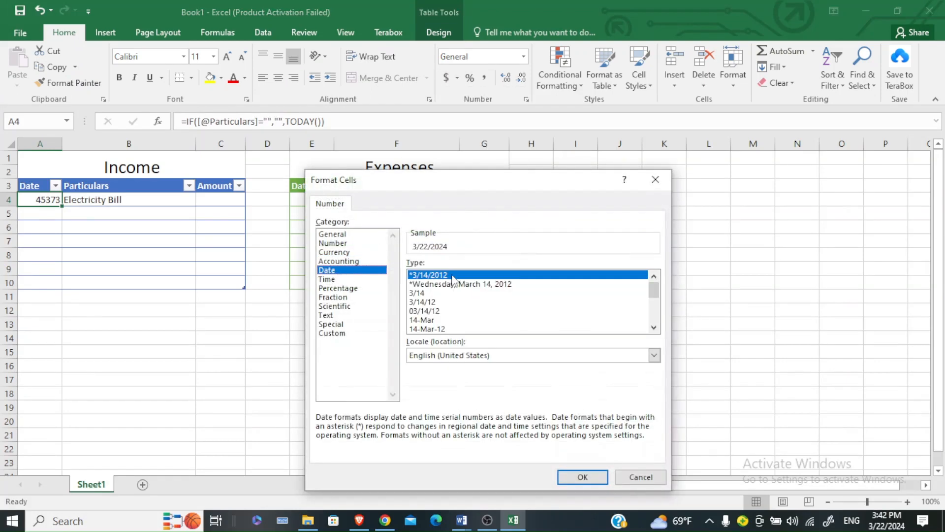
pyautogui.click(583, 476)
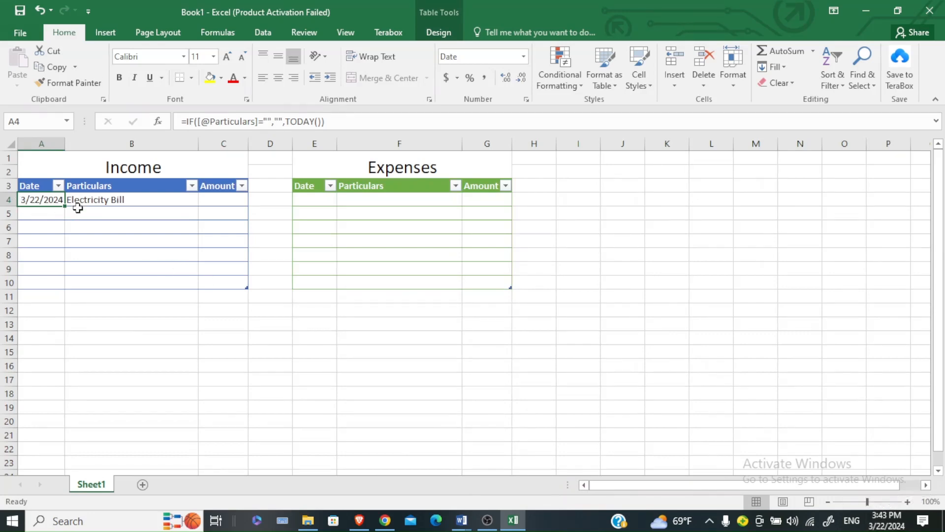
pyautogui.moveTo(64, 207); pyautogui.dragTo(52, 286)
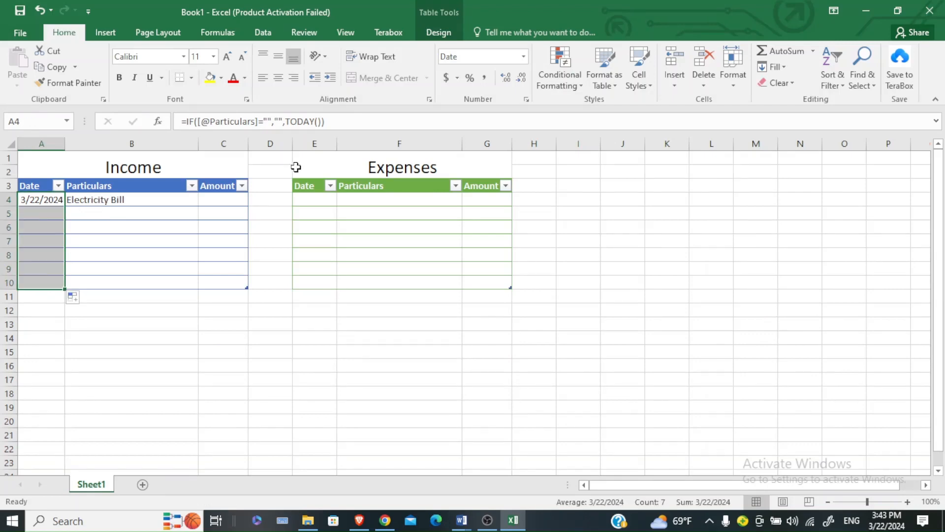
# Enter 55 in C4 under Amount and apply the Accounting format with the $ symbol and 2 decimal places.
pyautogui.click(233, 196)
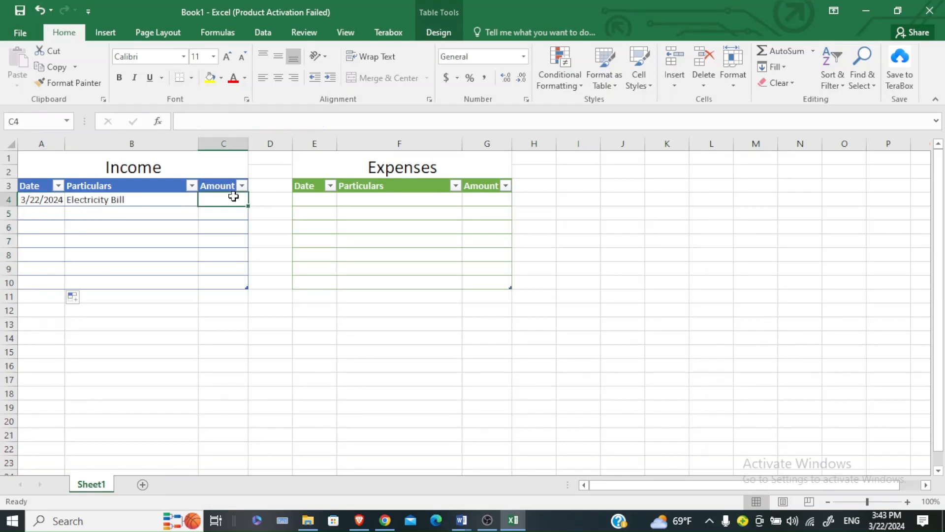
pyautogui.write('55')
pyautogui.press('Return')
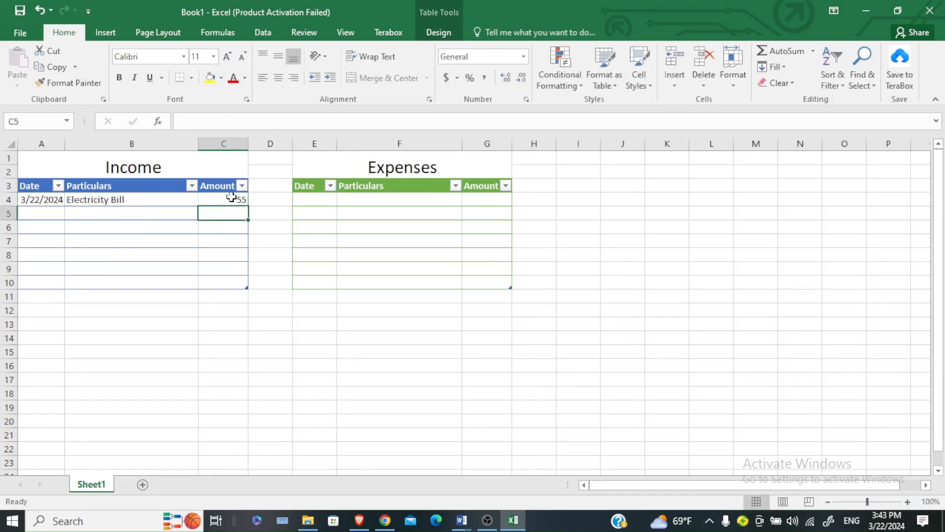
pyautogui.click(231, 197)
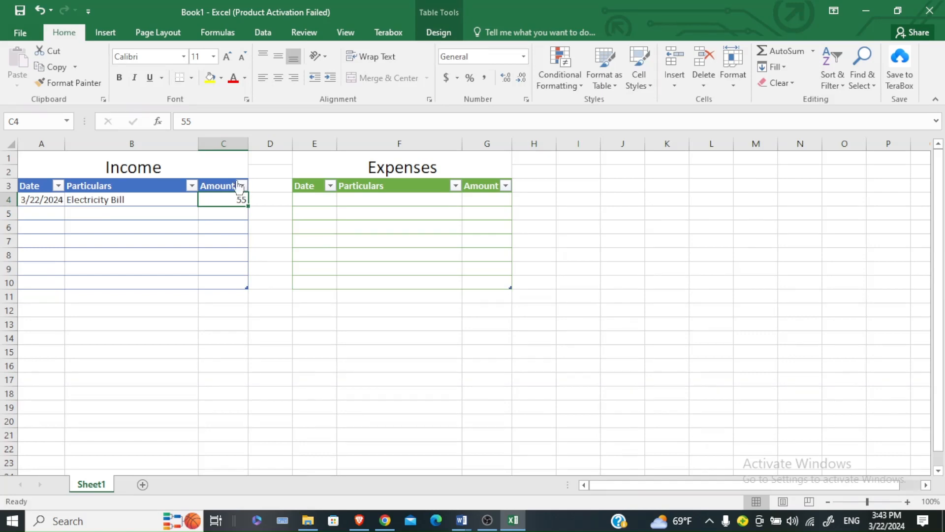
pyautogui.click(457, 78)
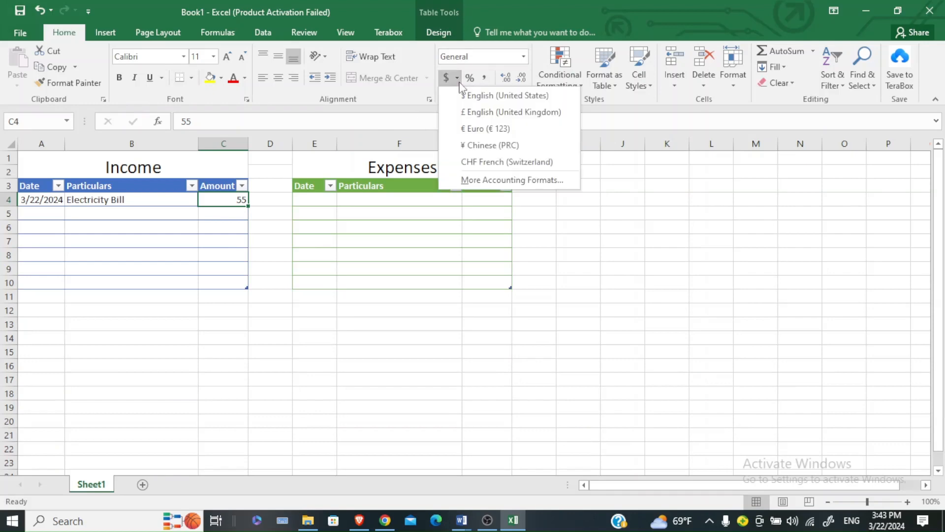
pyautogui.click(468, 180)
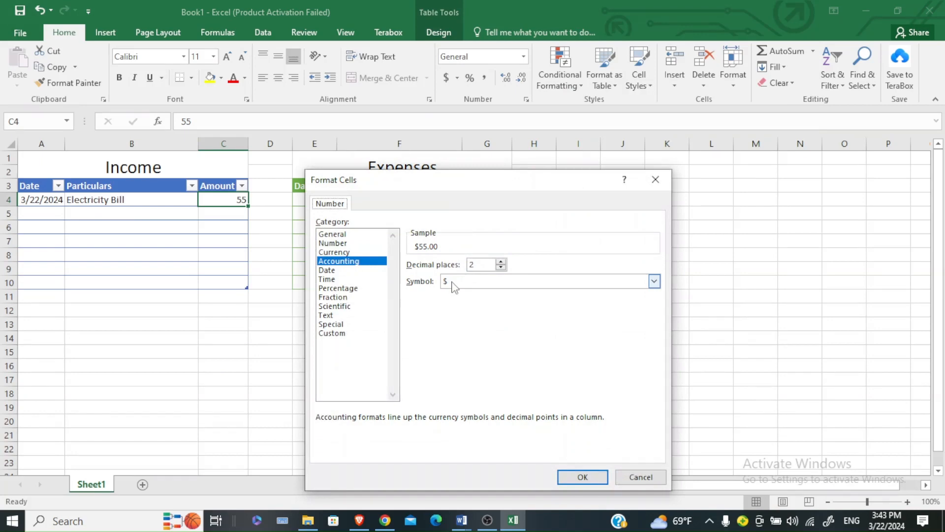
pyautogui.click(574, 481)
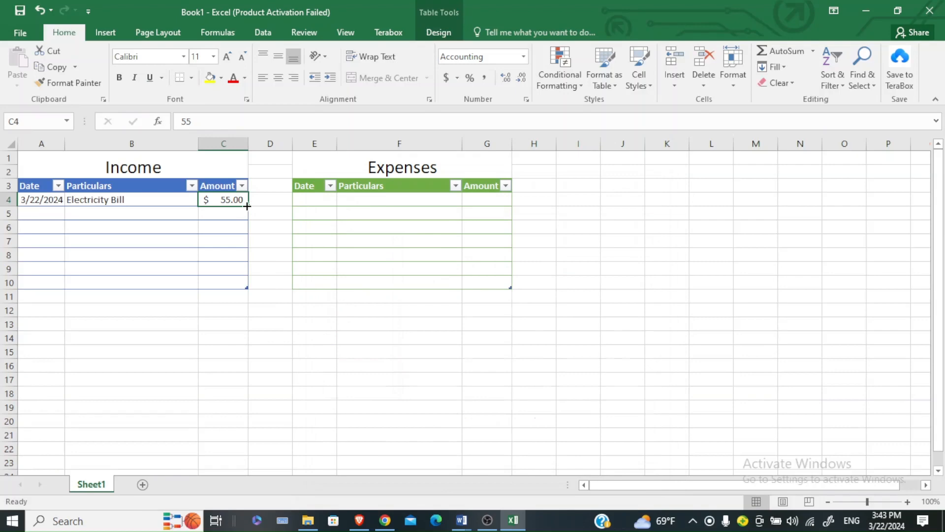
# Clear the amount in C4 and fill the empty accounting-formatted cell down the Amount column to C10.
pyautogui.moveTo(247, 206); pyautogui.dragTo(228, 294)
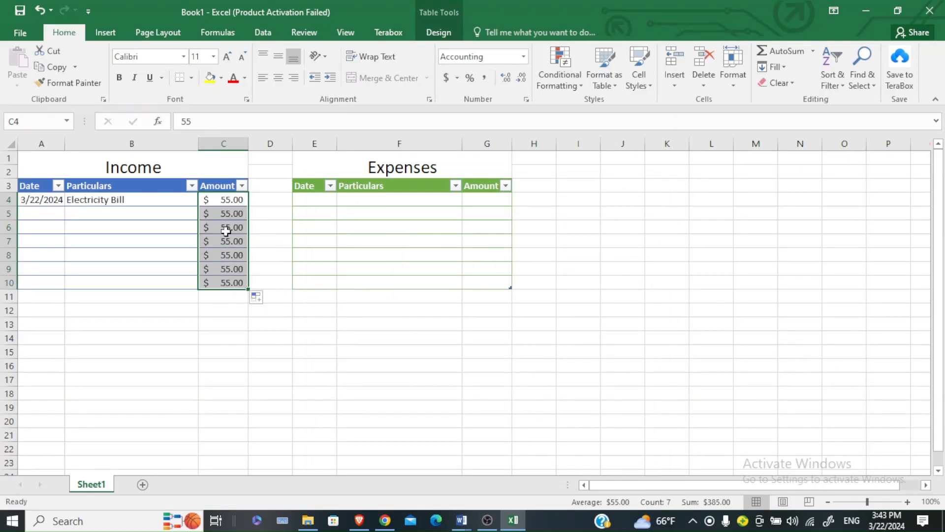
pyautogui.hotkey('ctrl', 'z')
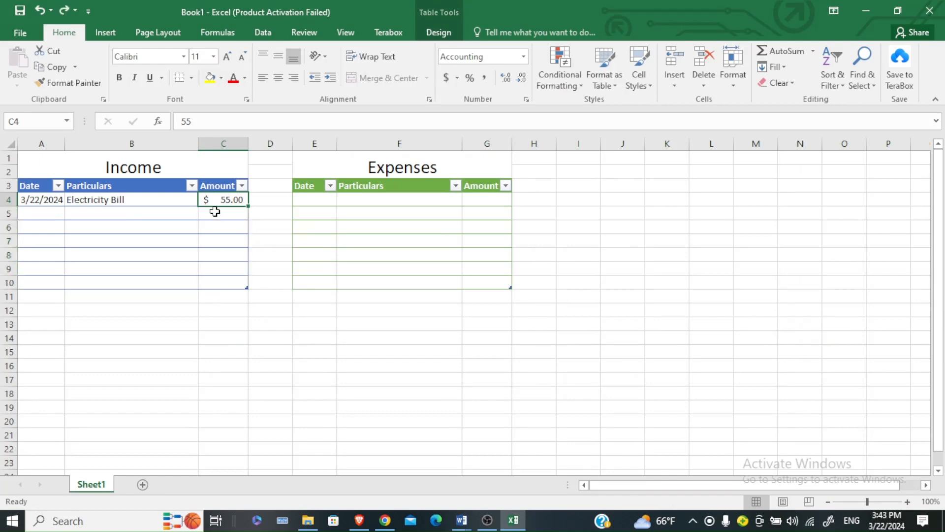
pyautogui.press('BackSpace')
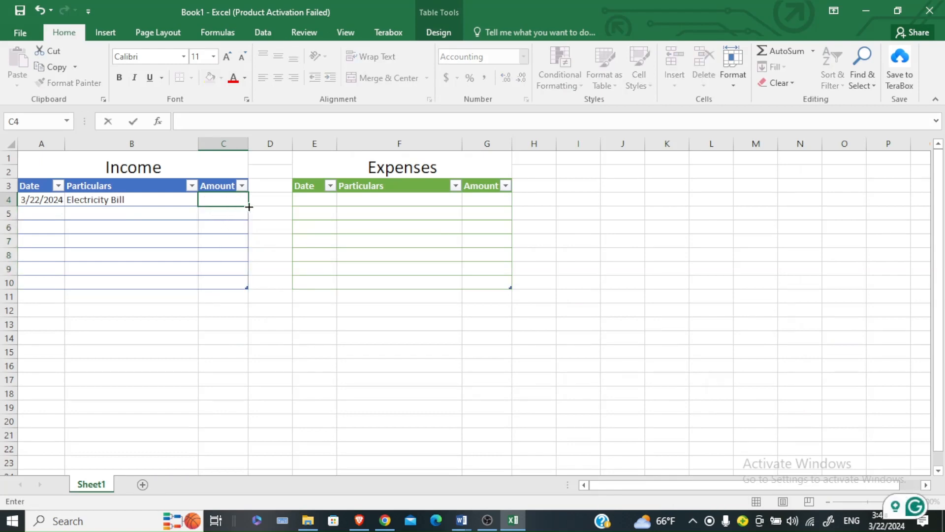
pyautogui.moveTo(248, 207); pyautogui.dragTo(243, 286)
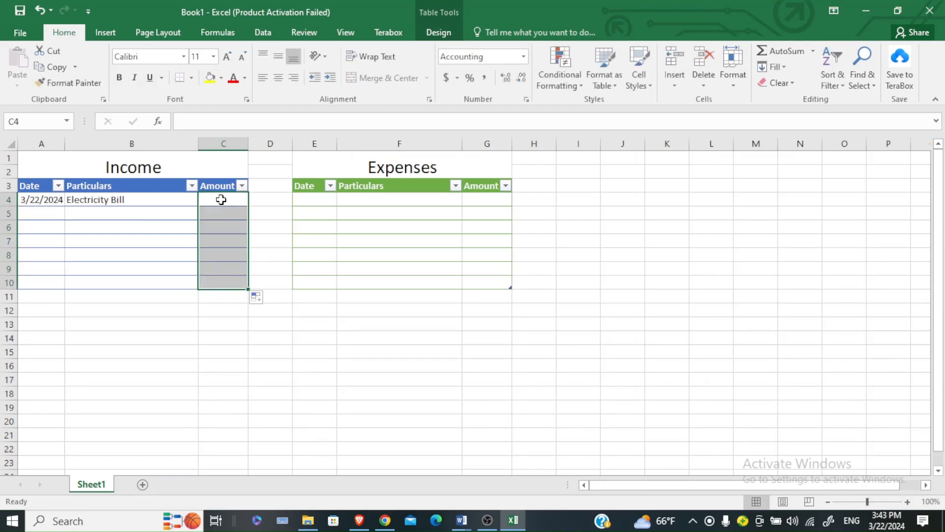
# Enter an amount of 45 in C4 for the Electricity Bill row of the Income table.
pyautogui.click(220, 196)
pyautogui.write('45')
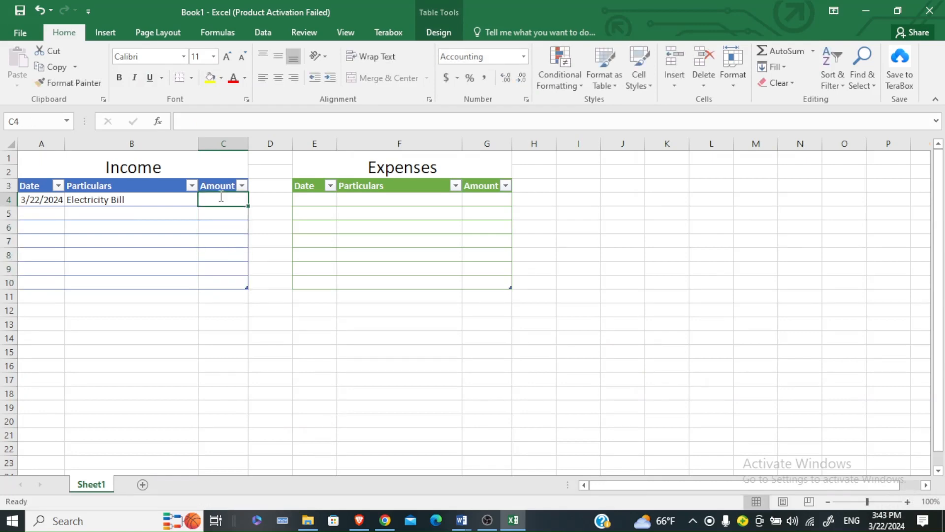
pyautogui.press('Return')
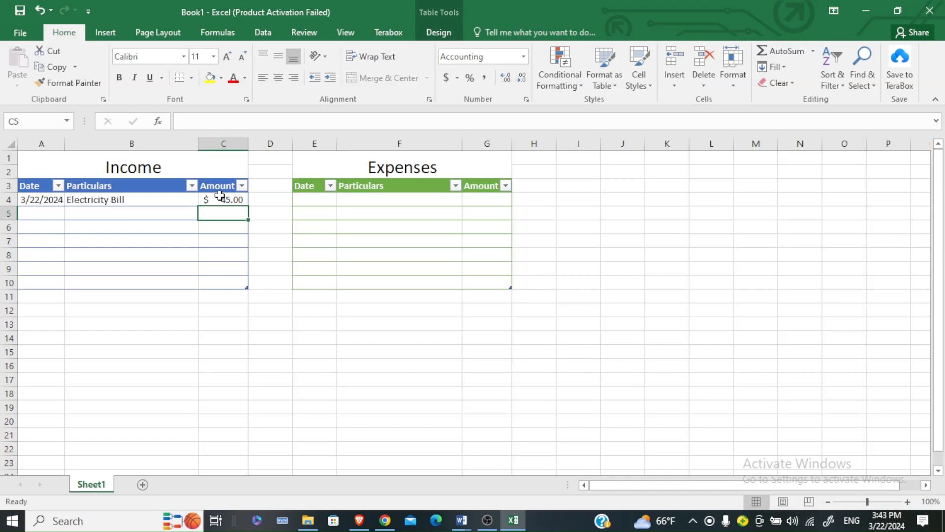
# Try the Amount column's format by entering 56 in C5, and clear that entry again.
pyautogui.write('56')
pyautogui.press('Return')
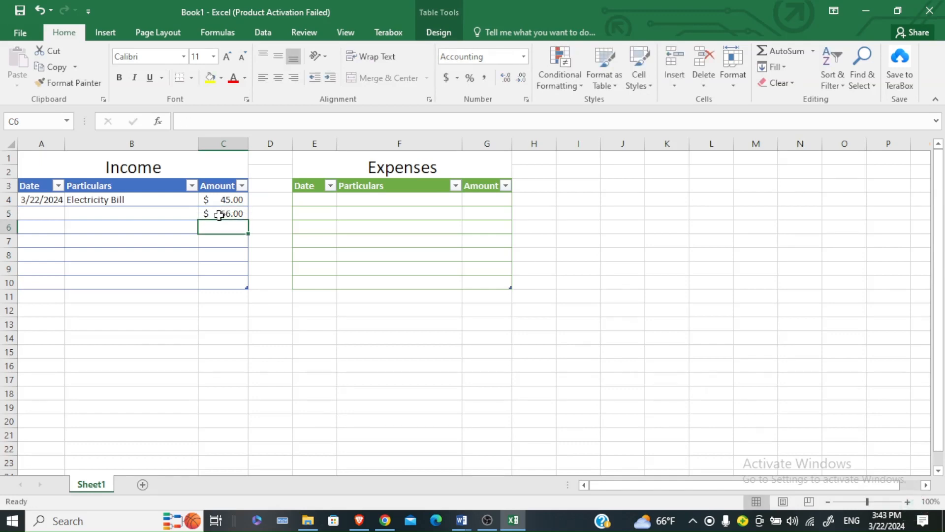
pyautogui.click(219, 215)
pyautogui.press('BackSpace')
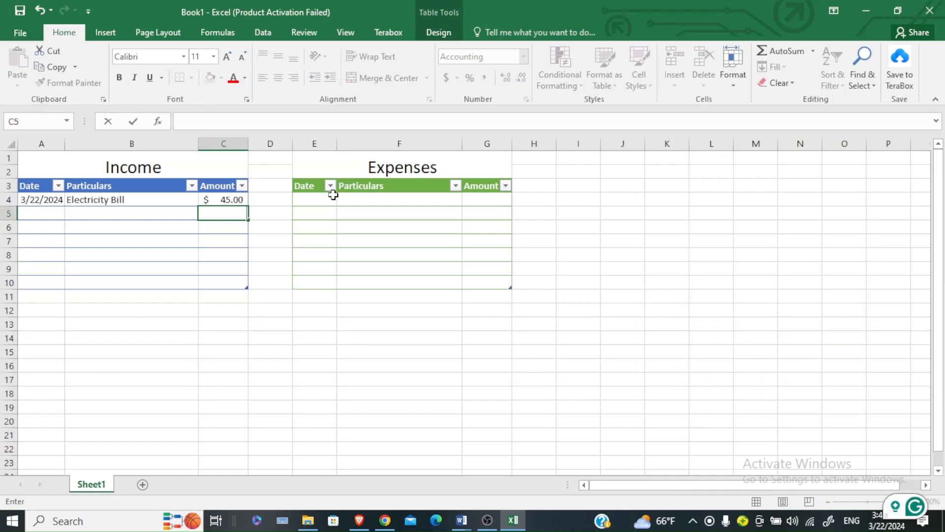
pyautogui.click(311, 199)
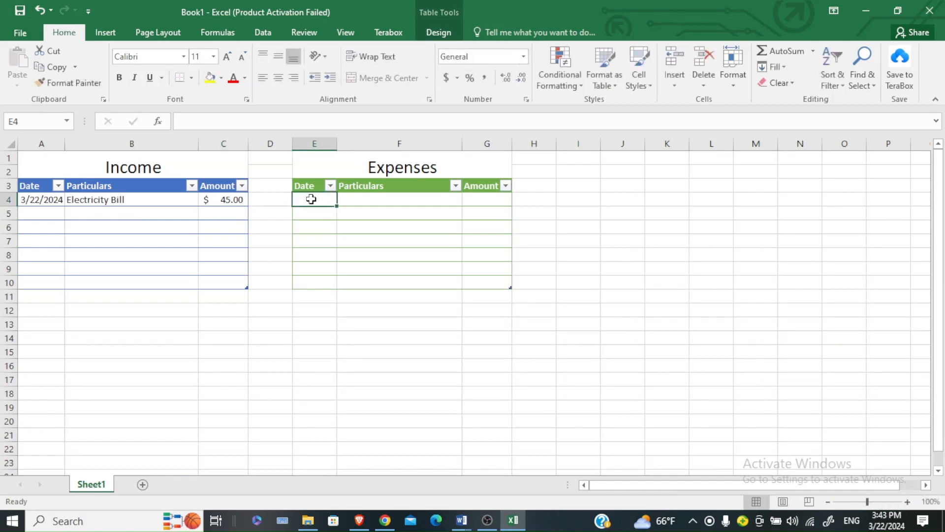
pyautogui.write('=if')
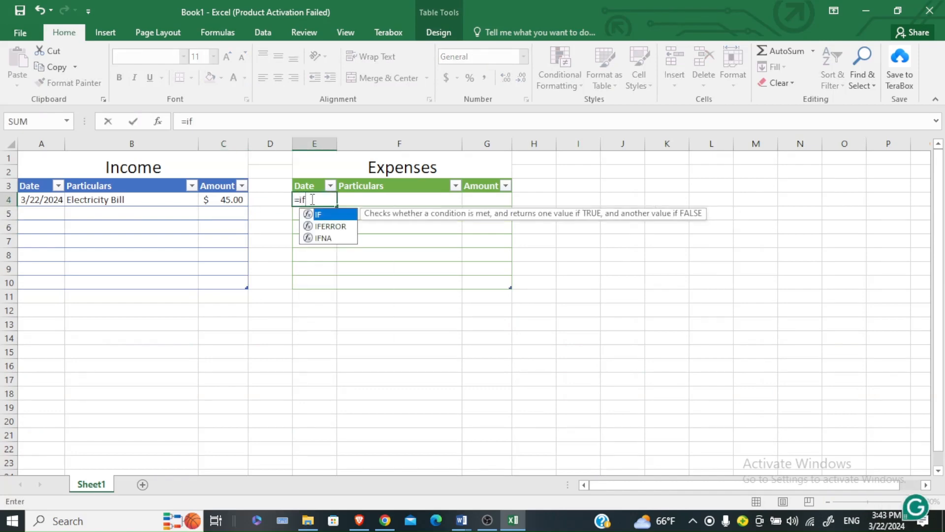
pyautogui.write('(')
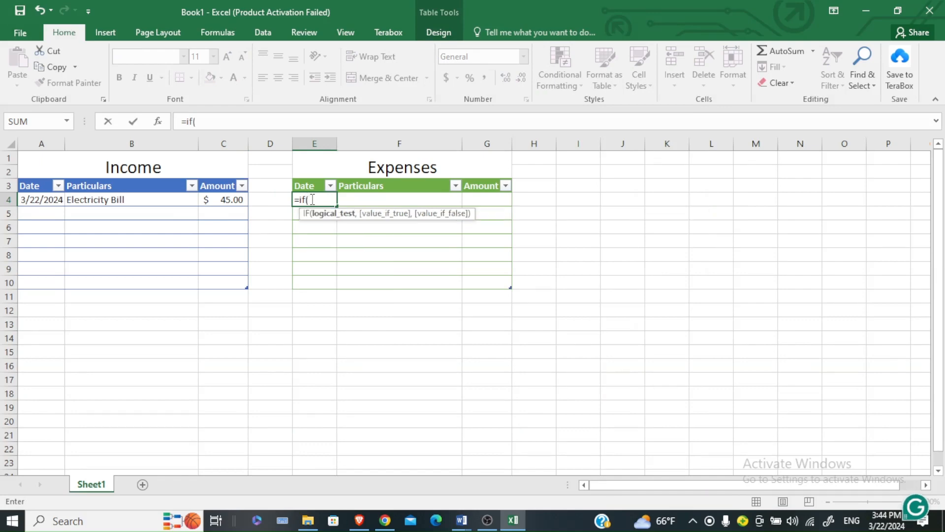
pyautogui.click(387, 199)
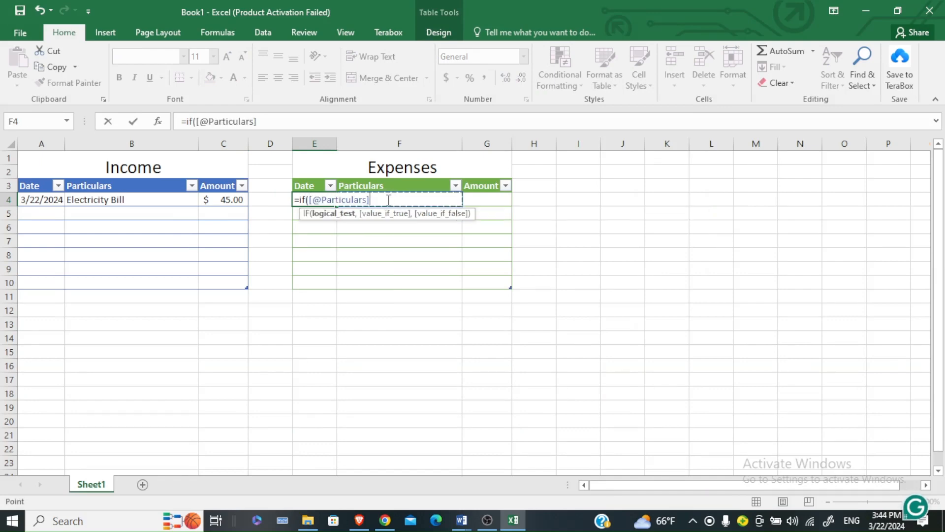
pyautogui.write('="",')
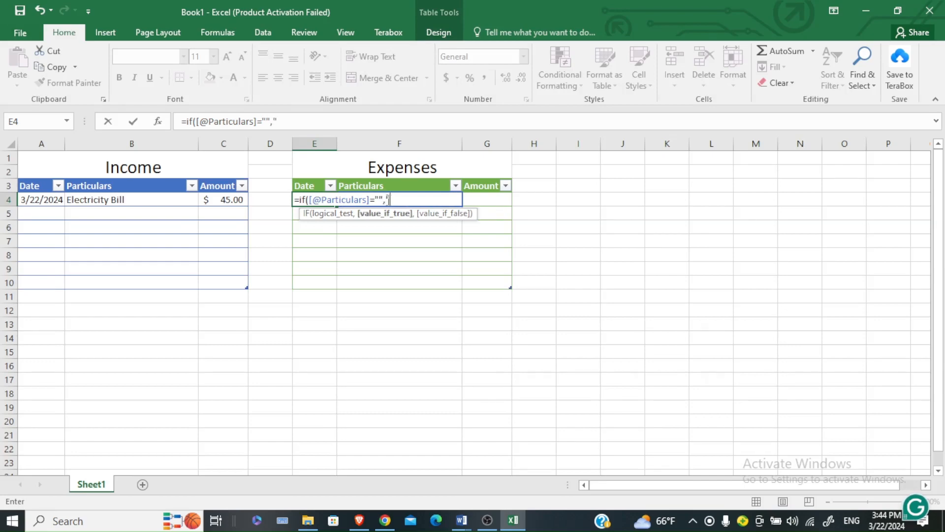
pyautogui.write('"",')
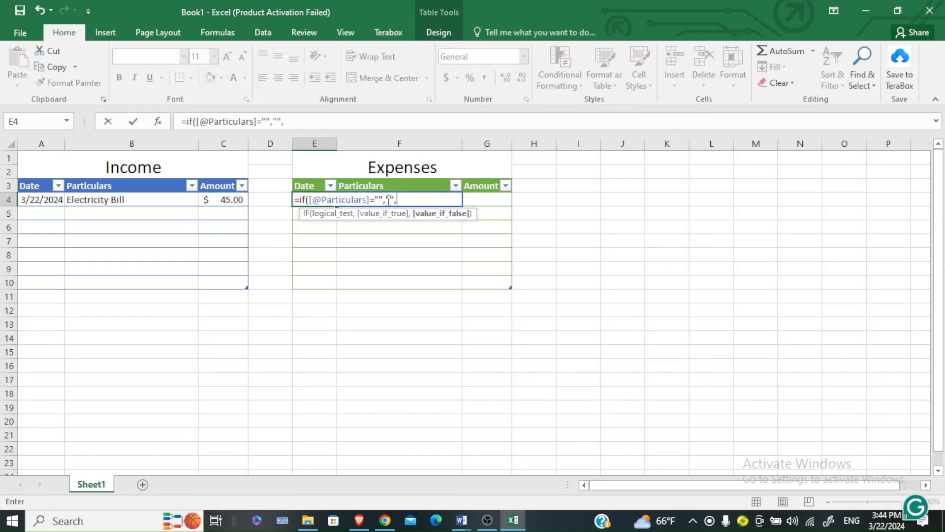
pyautogui.write('today()')
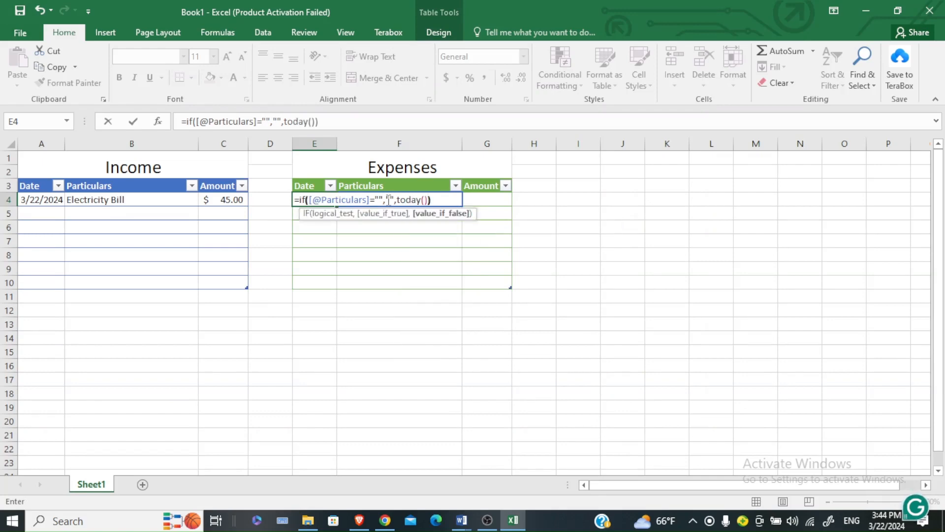
pyautogui.press('Return')
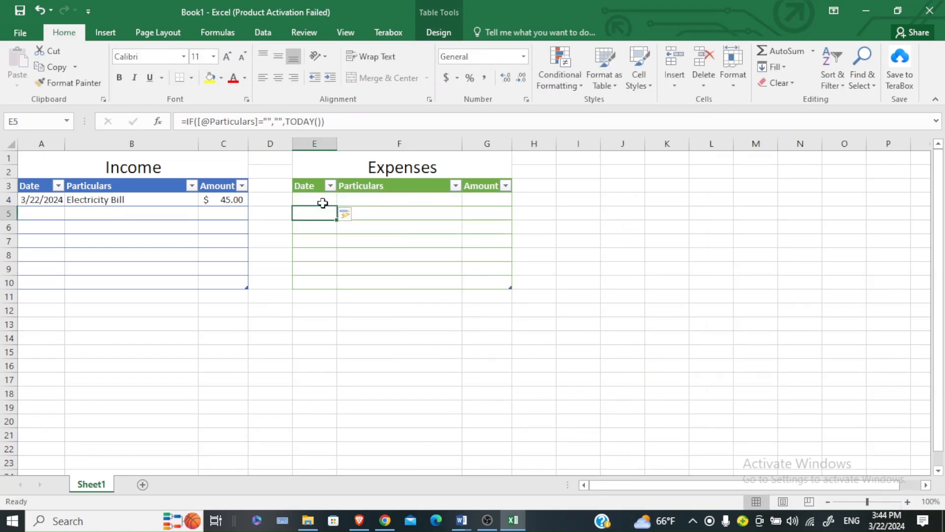
# Enter ice cream in F4 under Particulars of the Expenses table.
pyautogui.click(323, 201)
pyautogui.click(387, 198)
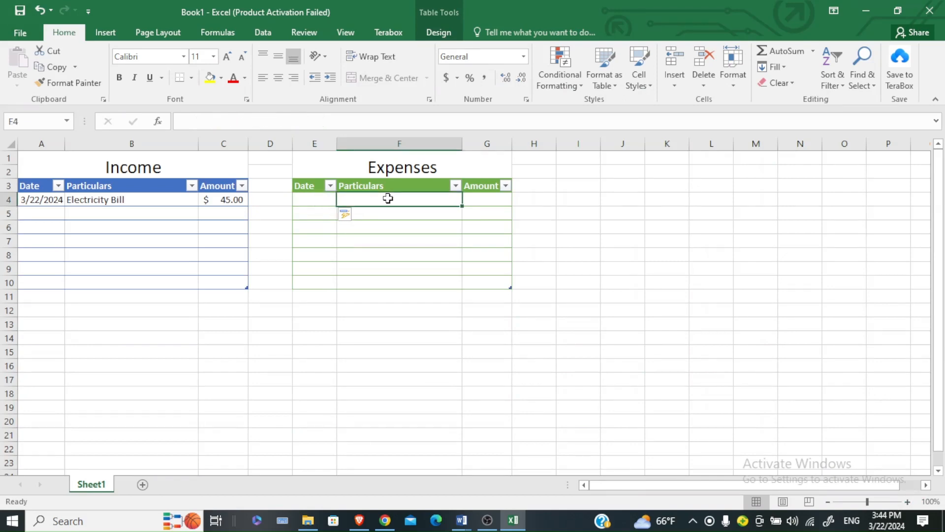
pyautogui.write('ren')
pyautogui.press('BackSpace')
pyautogui.press('BackSpace')
pyautogui.press('BackSpace')
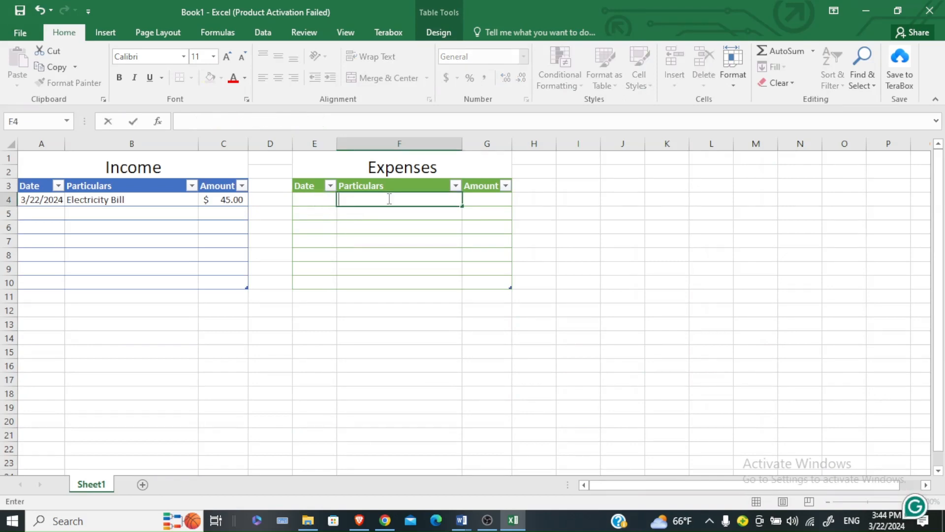
pyautogui.write('ic')
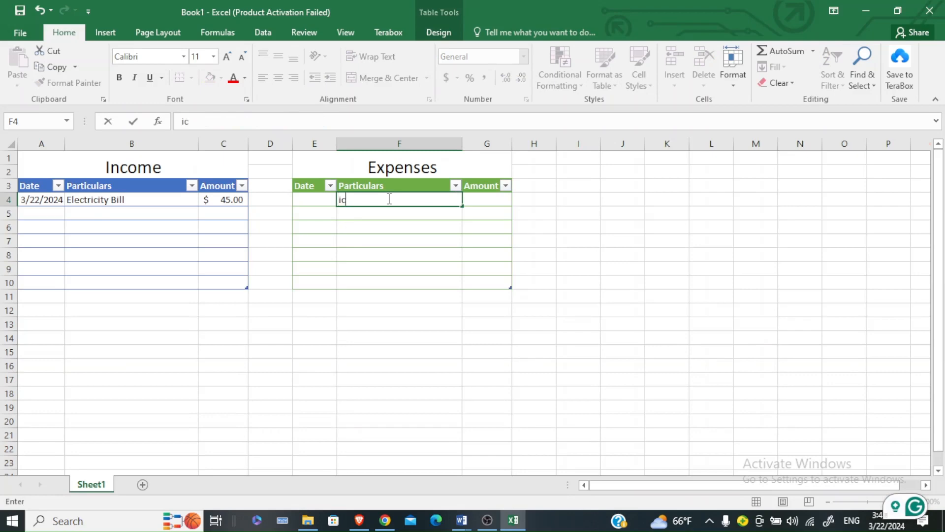
pyautogui.write('e cream')
pyautogui.press('Return')
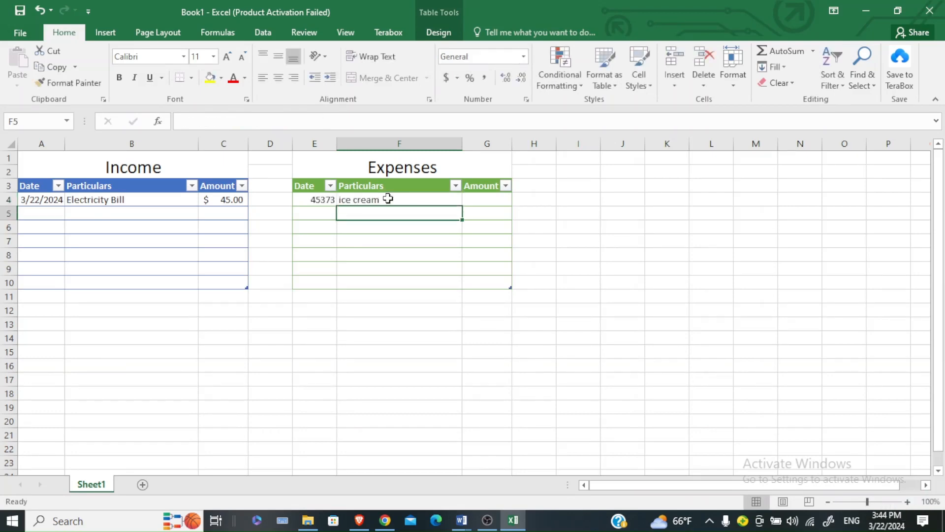
# Format E4 as a date of type *3/14/2012 and fill it down the Expenses Date column to E10.
pyautogui.click(322, 209)
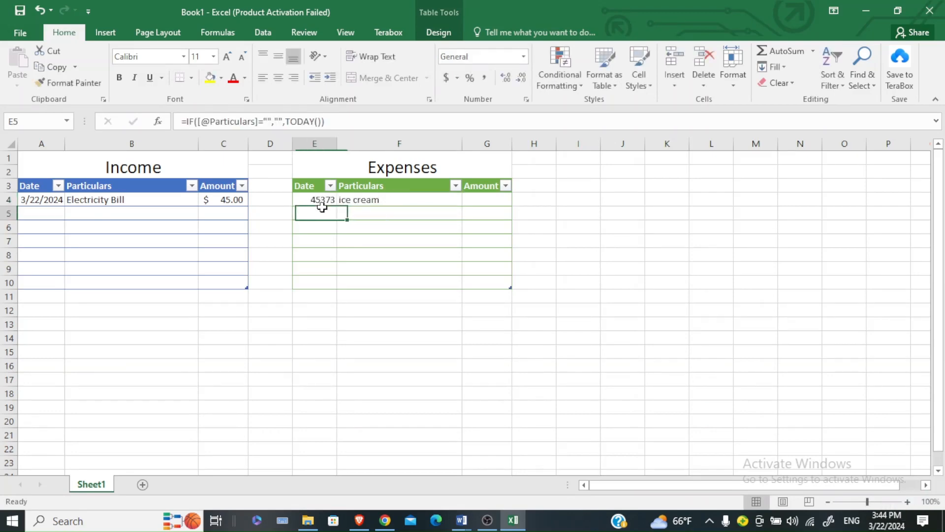
pyautogui.click(321, 203)
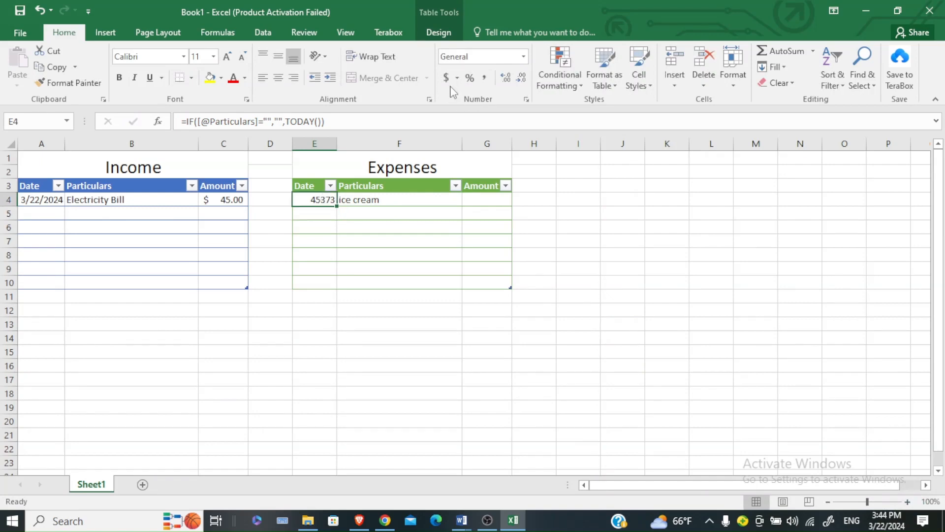
pyautogui.click(457, 78)
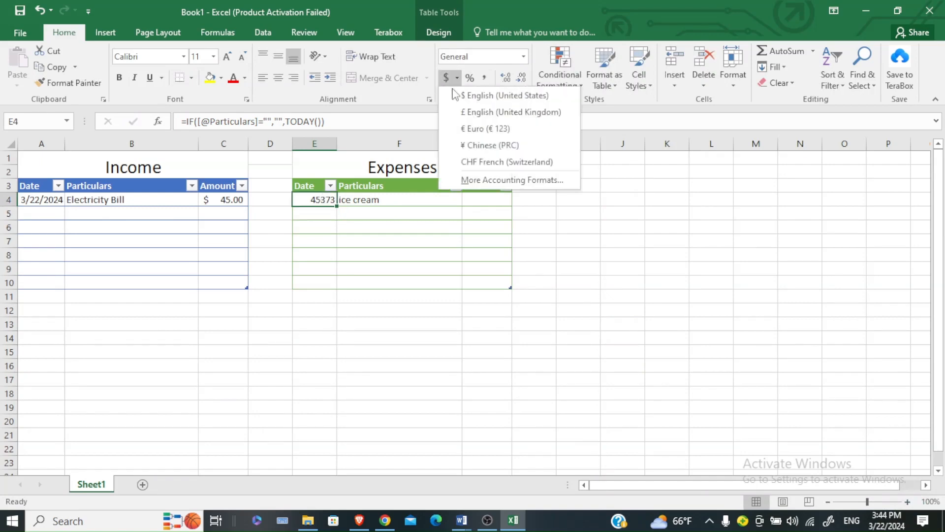
pyautogui.click(463, 179)
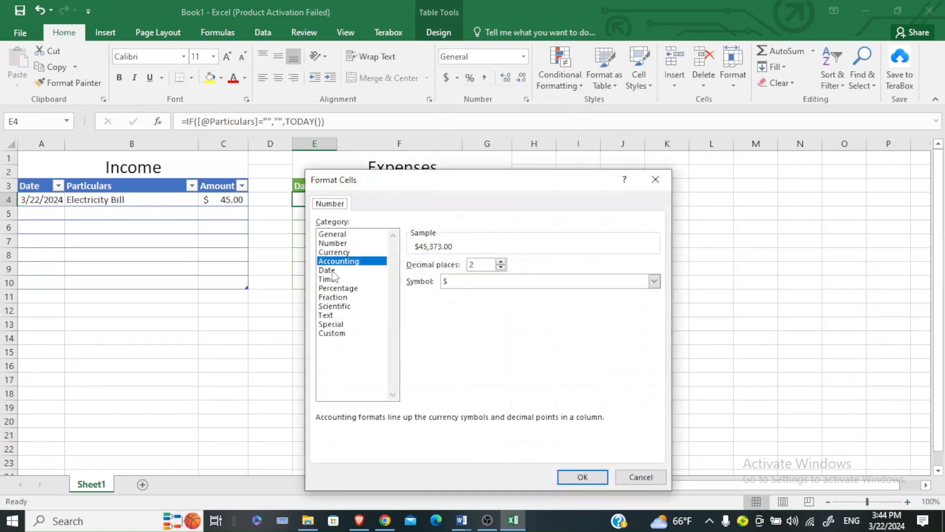
pyautogui.click(327, 271)
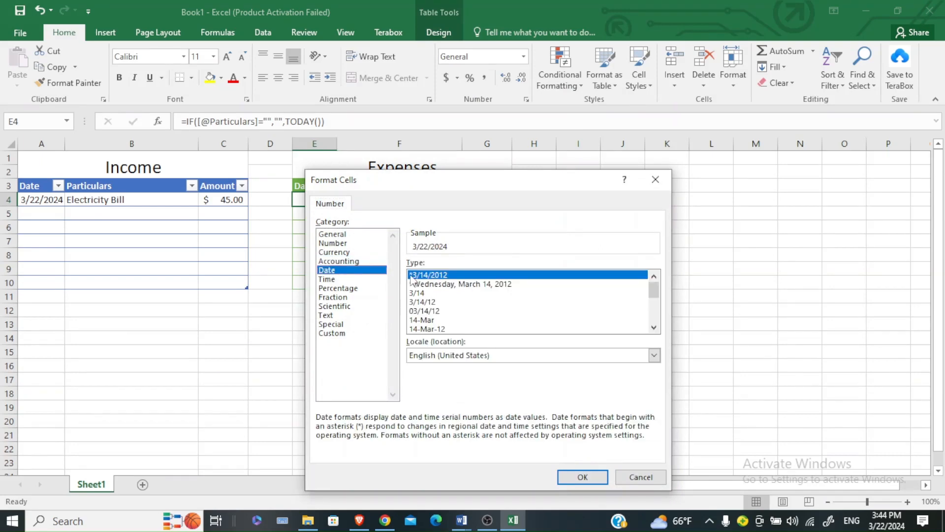
pyautogui.click(582, 477)
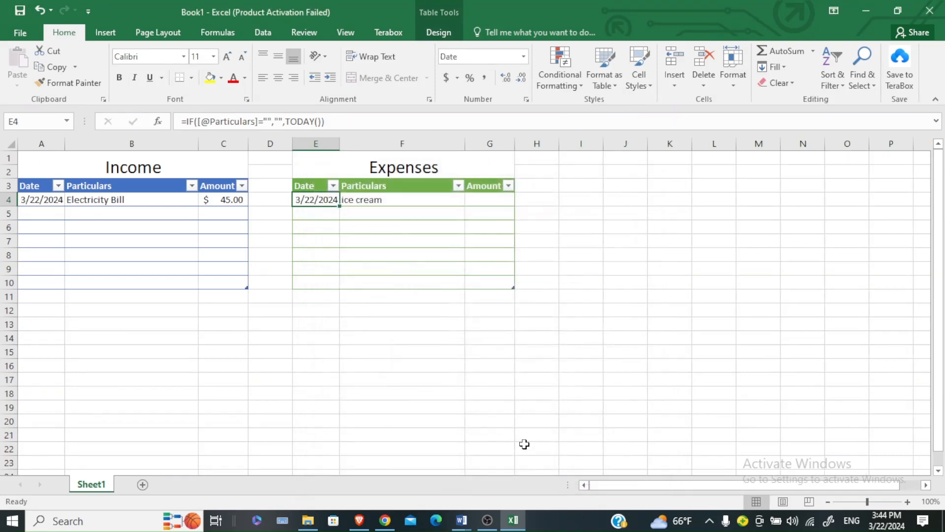
pyautogui.moveTo(341, 206); pyautogui.dragTo(313, 295)
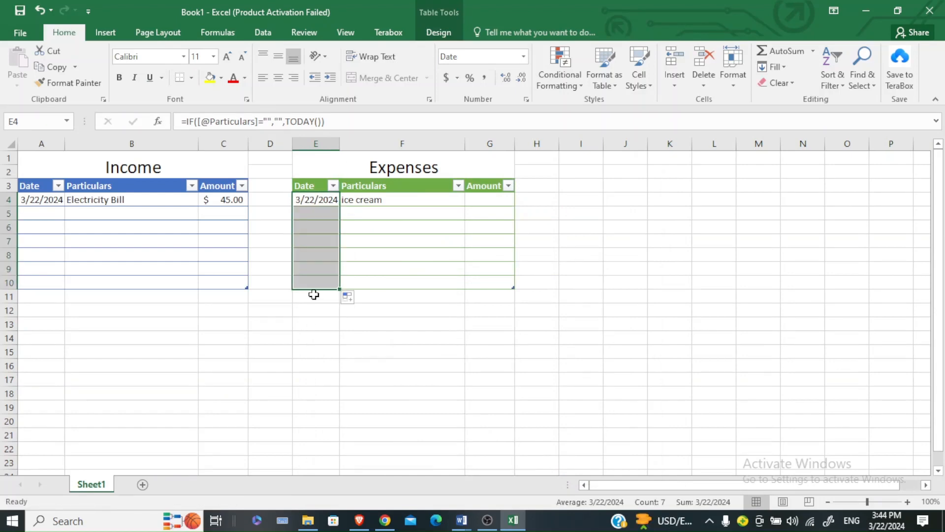
# Apply the Accounting format with the $ symbol and 2 decimal places to G4 and fill it down to G10.
pyautogui.click(399, 215)
pyautogui.click(476, 205)
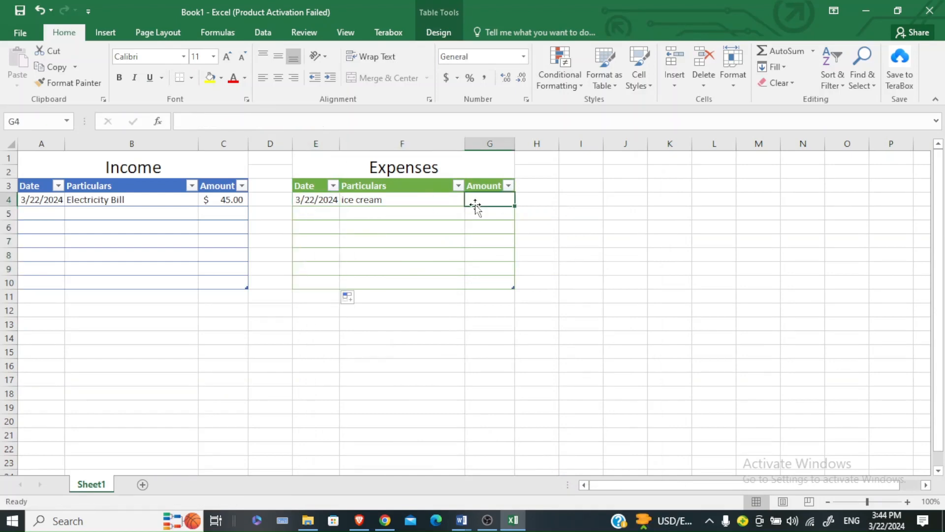
pyautogui.click(457, 82)
pyautogui.click(486, 179)
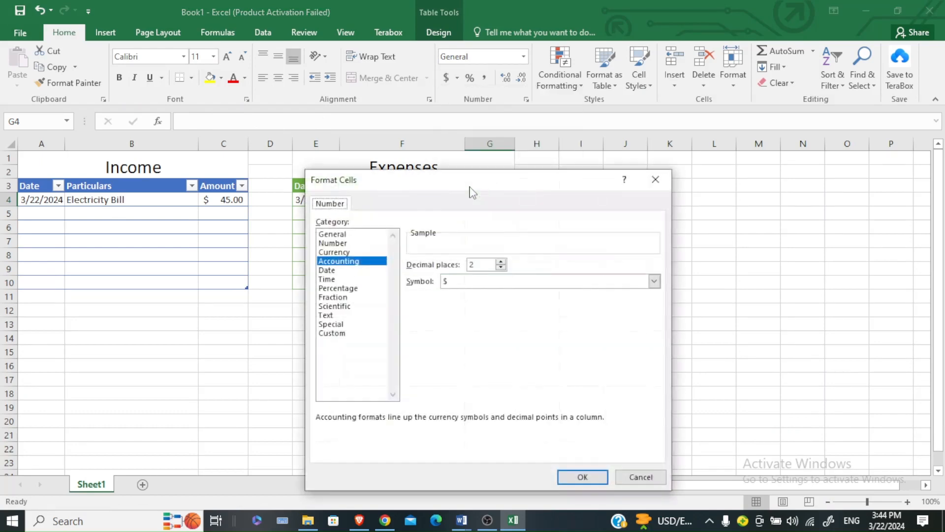
pyautogui.click(582, 477)
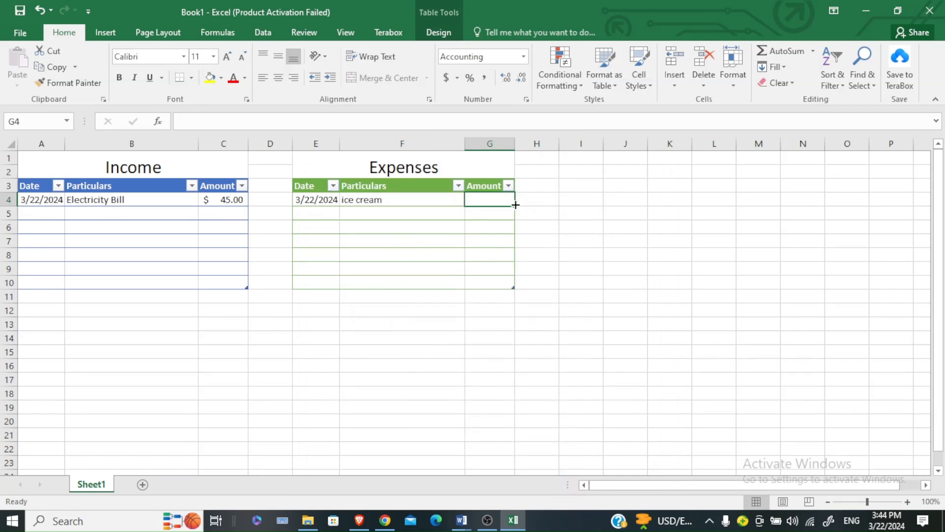
pyautogui.moveTo(515, 205); pyautogui.dragTo(515, 289)
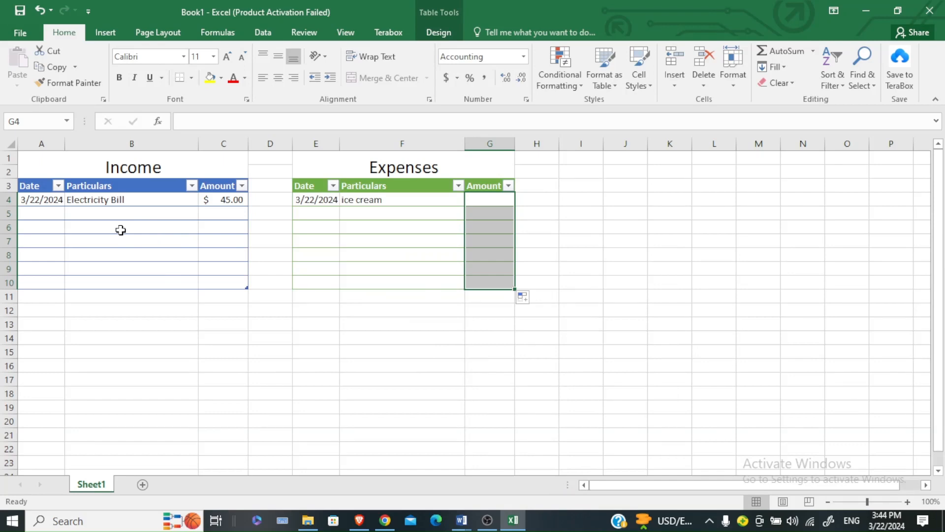
# Enter the labels Total Income in I3 and Total Expenses in I5 beside the Expenses table.
pyautogui.click(94, 214)
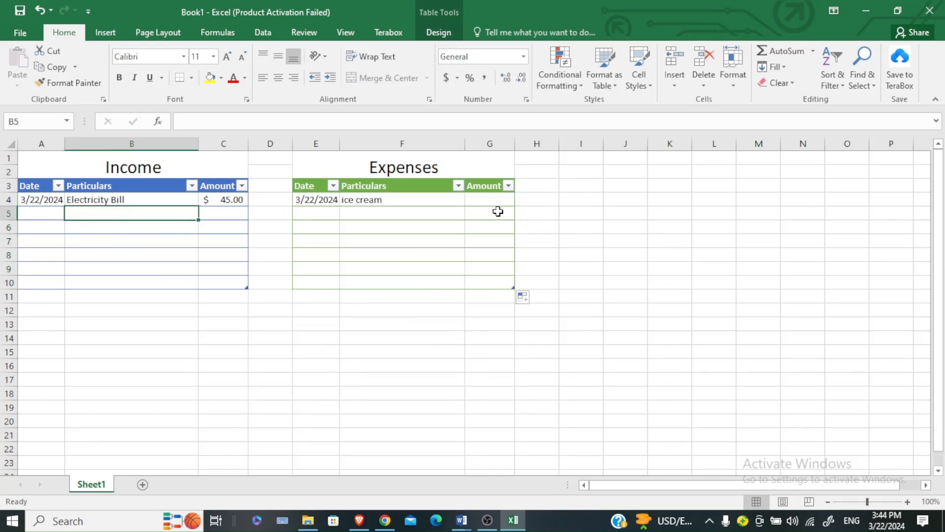
pyautogui.click(576, 185)
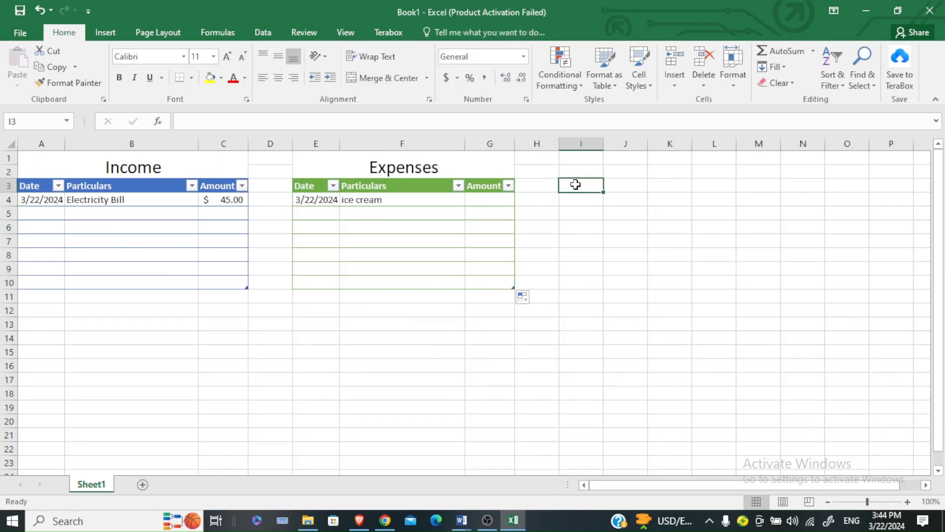
pyautogui.write('T')
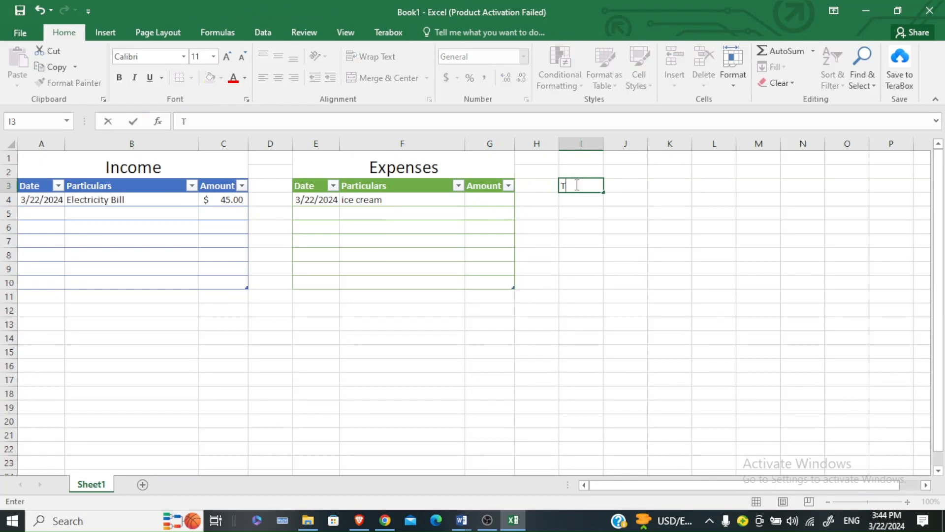
pyautogui.write('otal Incom')
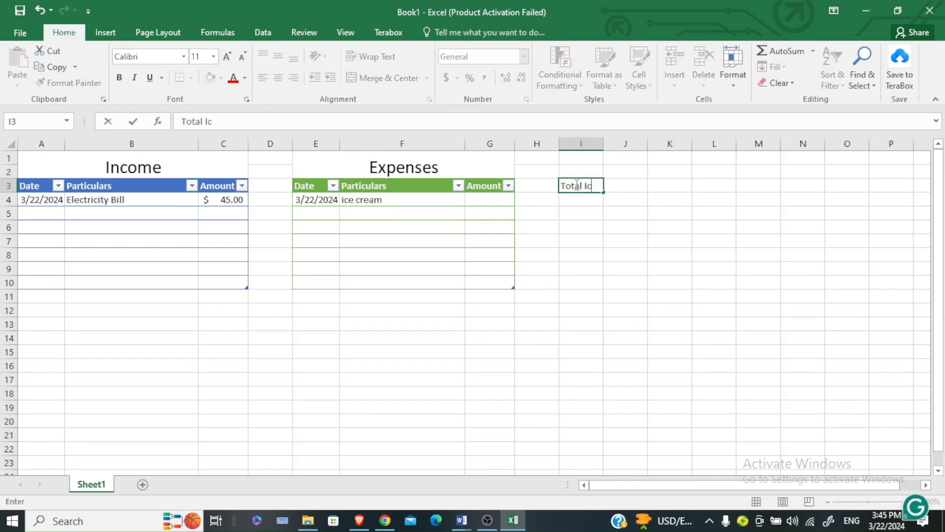
pyautogui.write('e')
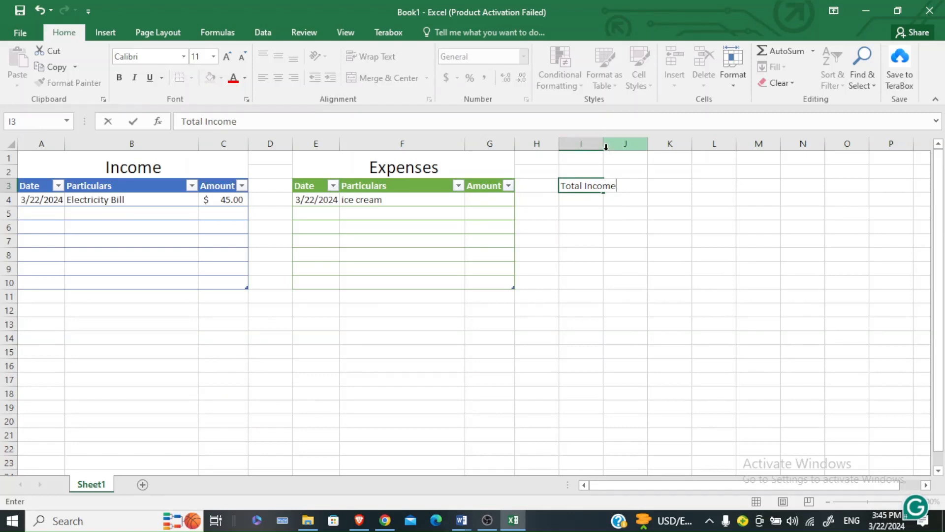
pyautogui.click(589, 198)
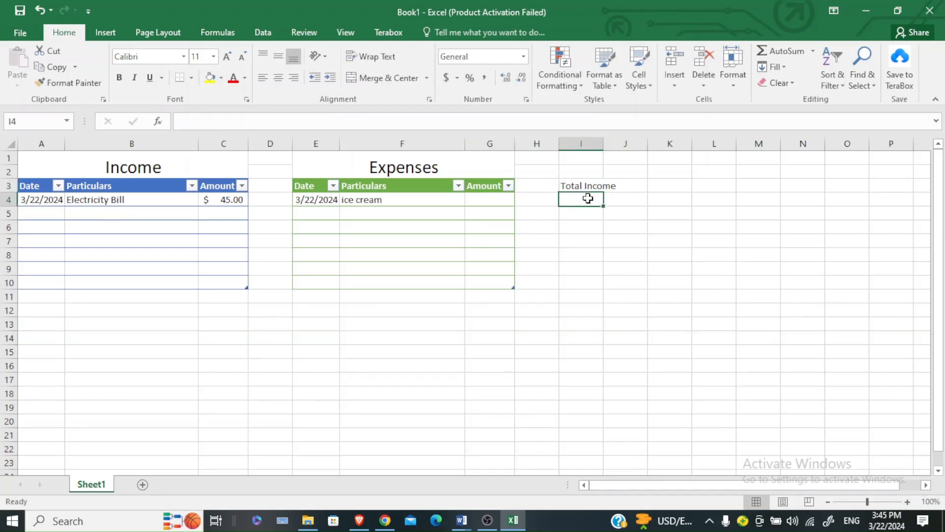
pyautogui.click(583, 211)
pyautogui.write('T')
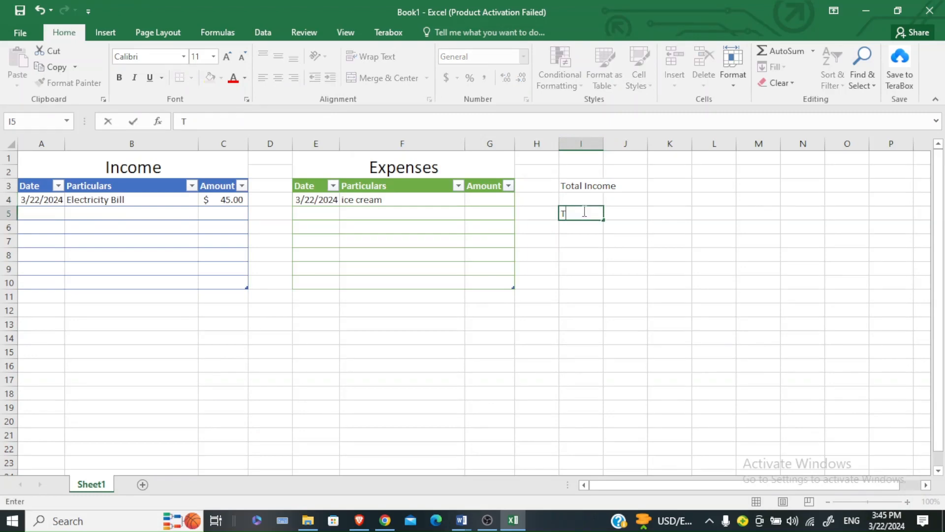
pyautogui.write('otal Expenses')
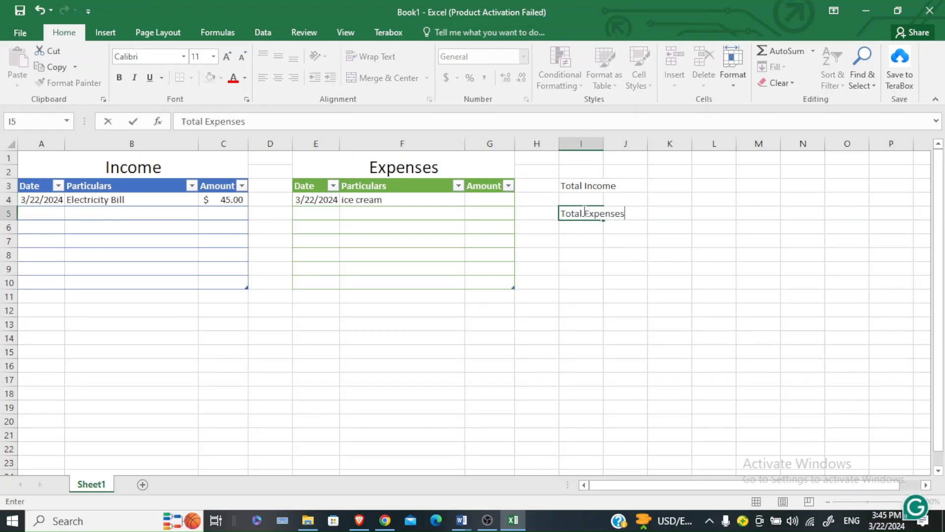
# Enter the label Total Savings in I7 and widen column I to fit the summary labels.
pyautogui.click(577, 240)
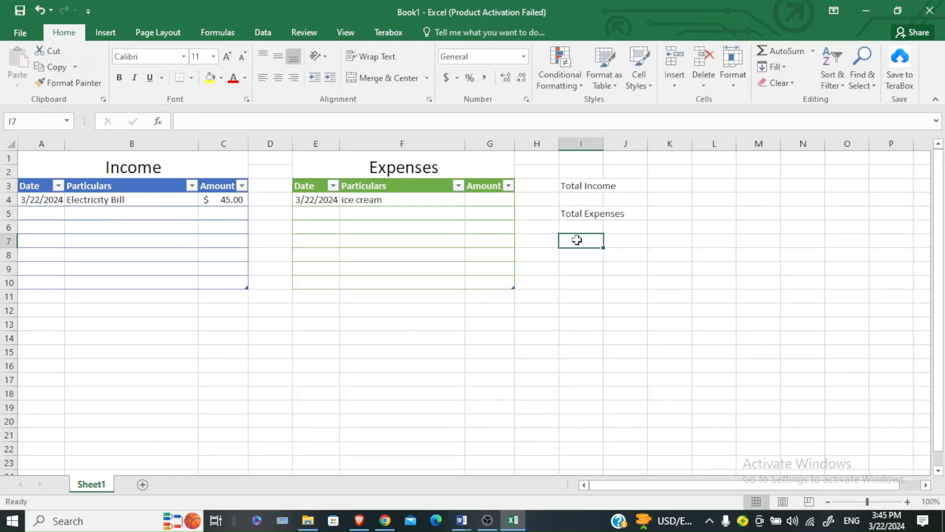
pyautogui.write('Total Sa')
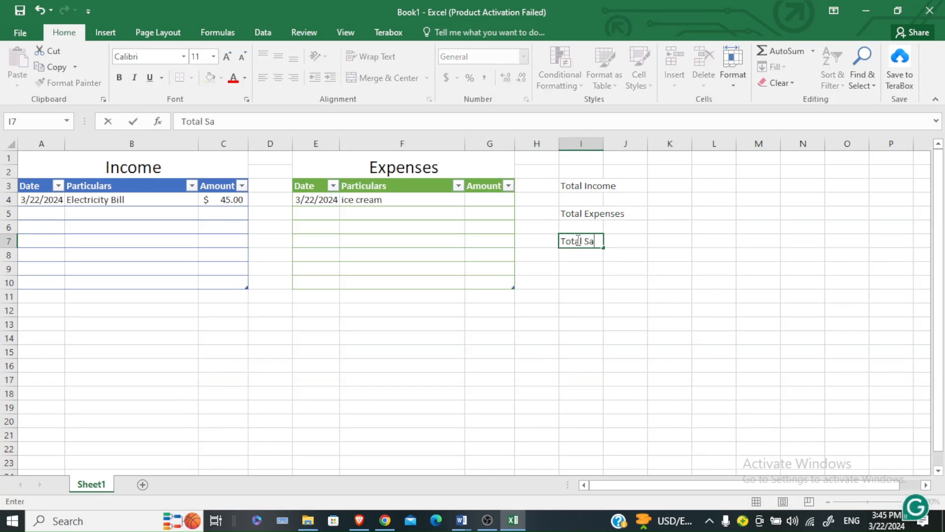
pyautogui.write('vings')
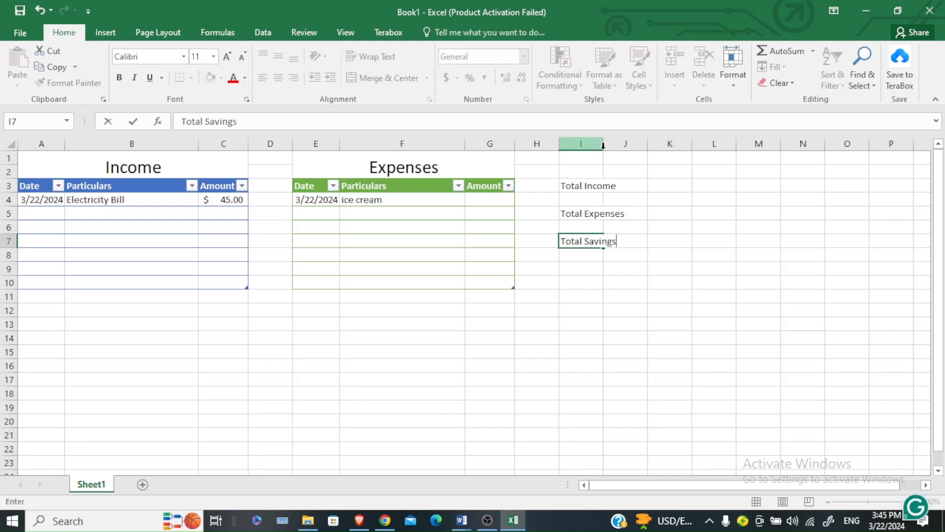
pyautogui.click(606, 163)
pyautogui.moveTo(603, 144); pyautogui.dragTo(648, 158)
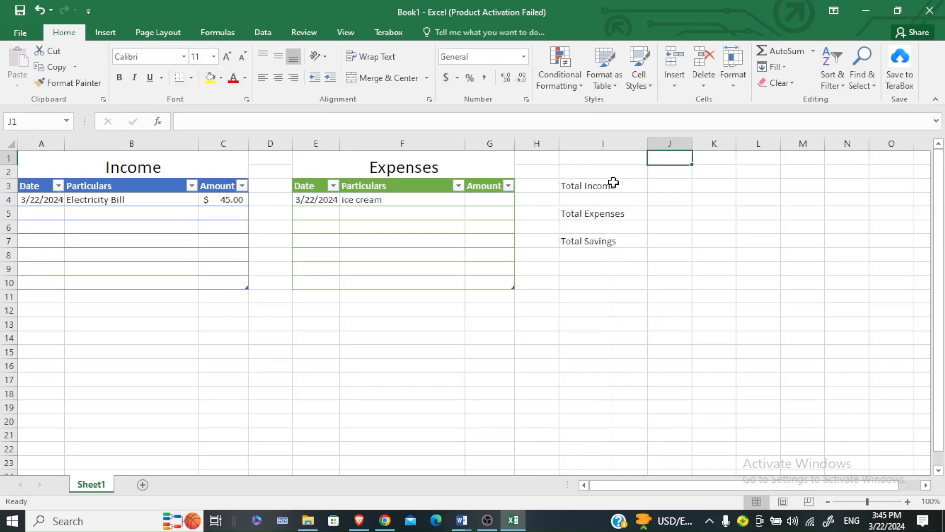
# Format I3:I4 as a table with headers, using the blue light style with a solid header row.
pyautogui.moveTo(566, 182); pyautogui.dragTo(575, 201)
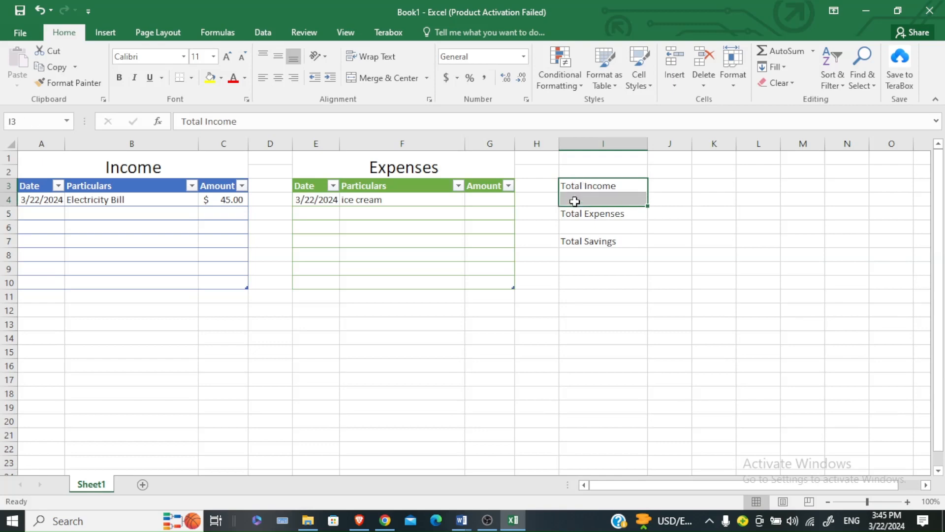
pyautogui.click(601, 76)
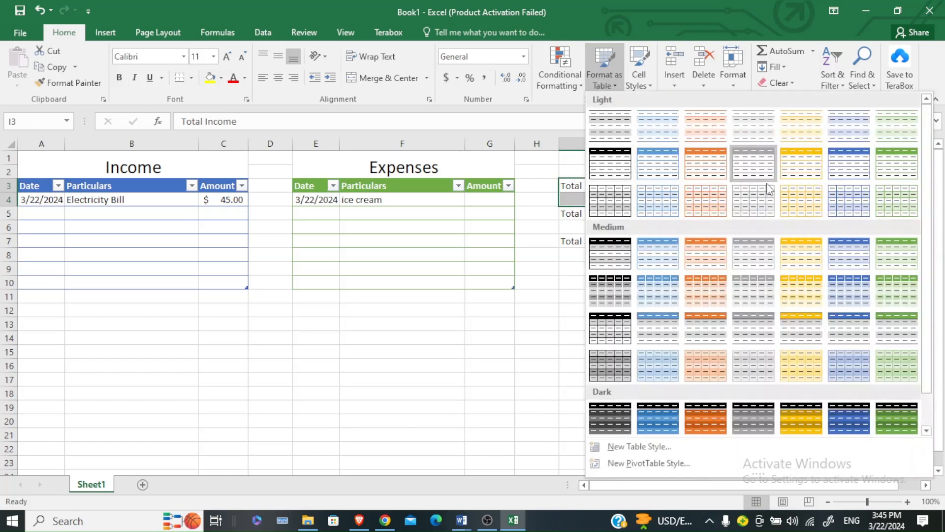
pyautogui.click(828, 166)
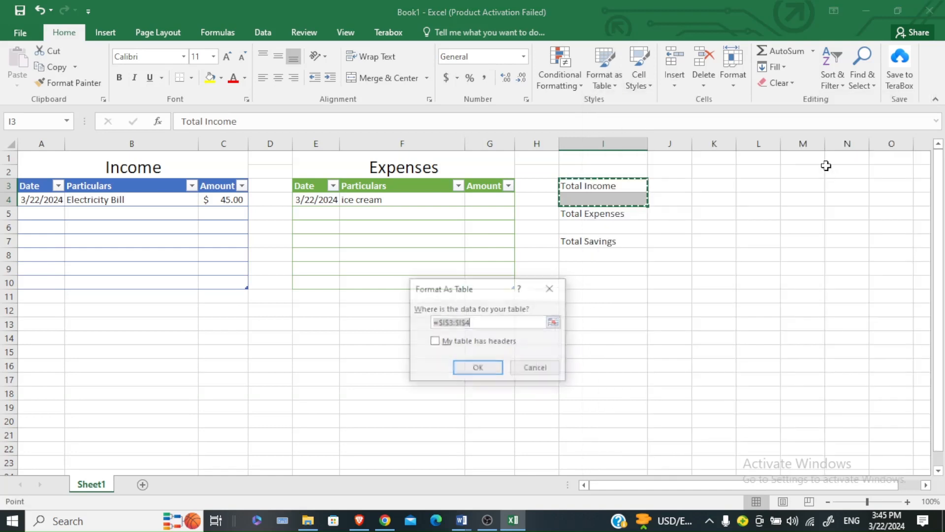
pyautogui.click(435, 342)
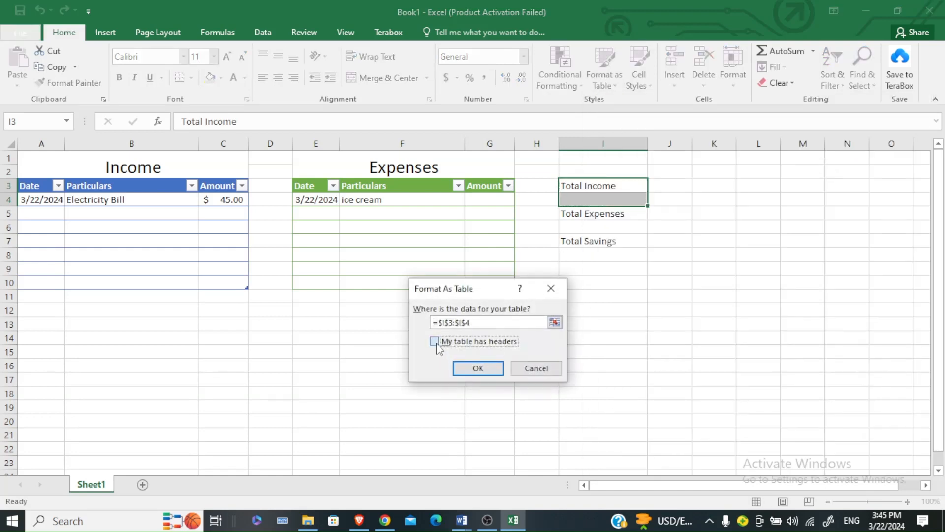
pyautogui.click(468, 370)
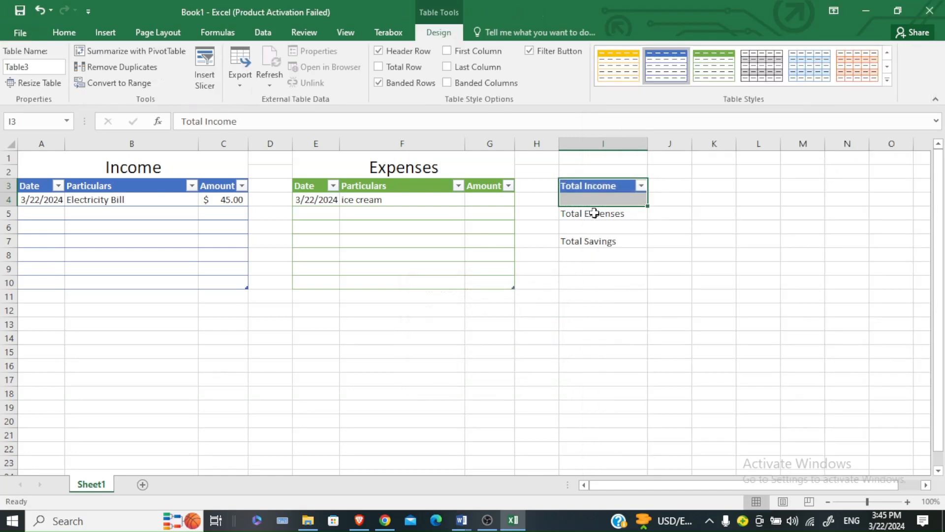
# Format I5:I6 as a table with headers, using the green light style with a solid header row.
pyautogui.moveTo(595, 215); pyautogui.dragTo(594, 223)
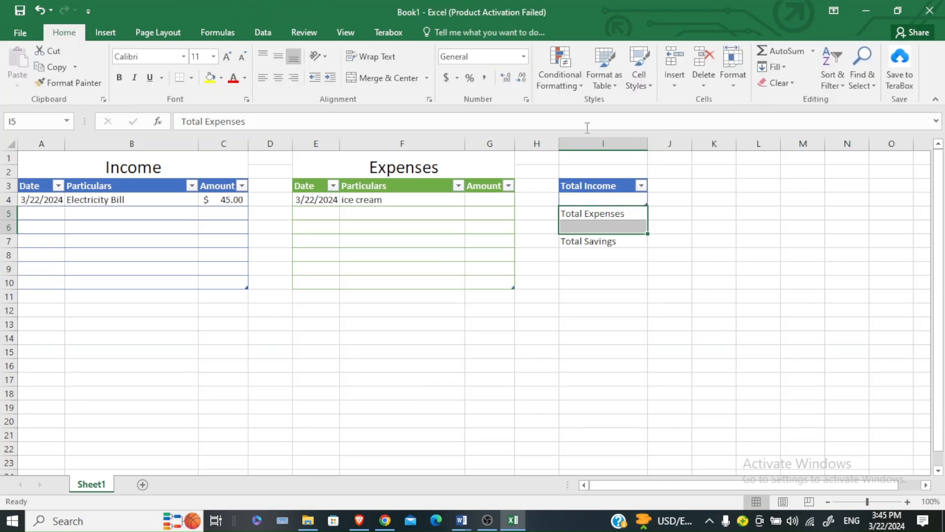
pyautogui.click(601, 78)
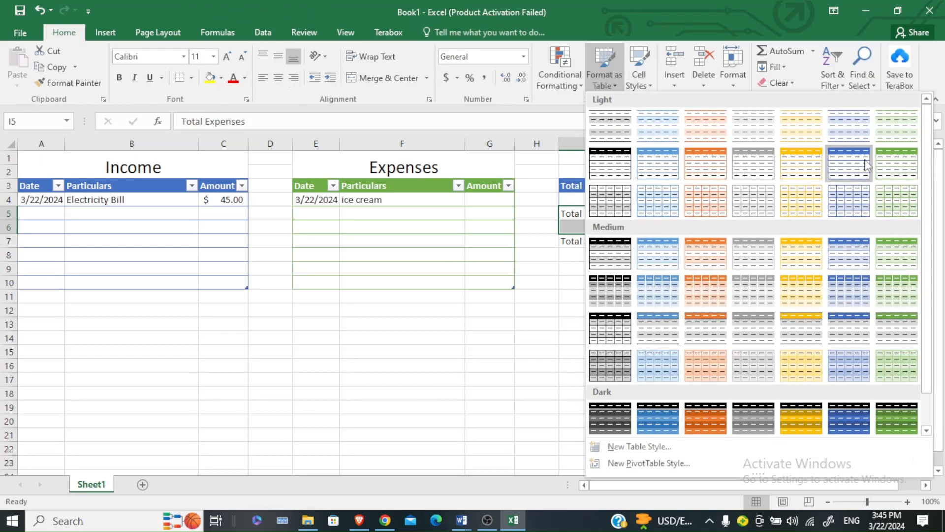
pyautogui.click(895, 164)
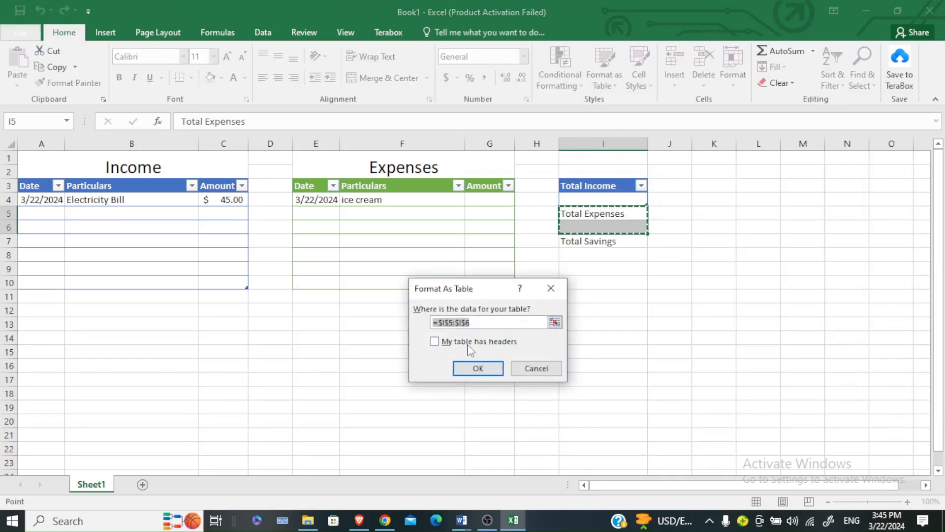
pyautogui.click(434, 341)
pyautogui.click(478, 369)
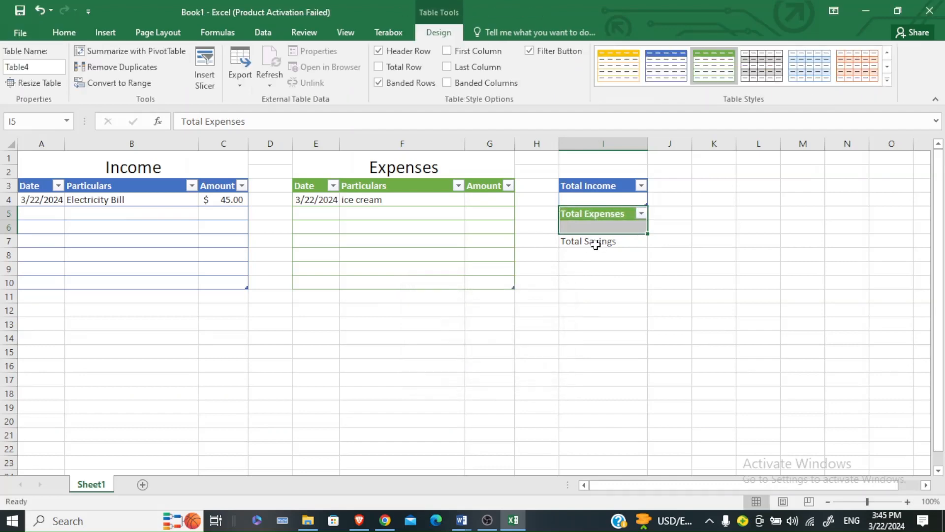
# Format I7:I8 as a table with headers, using the orange light style with a solid header row.
pyautogui.moveTo(590, 245); pyautogui.dragTo(591, 252)
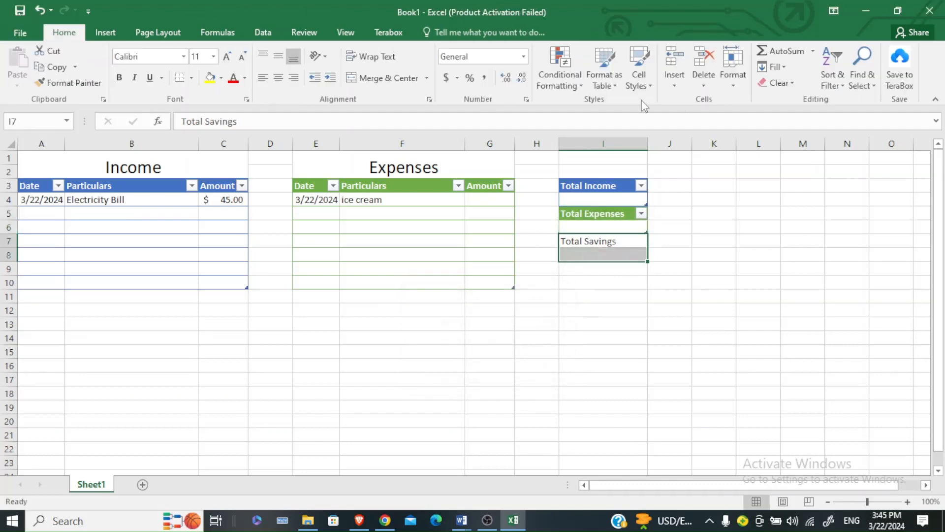
pyautogui.click(613, 75)
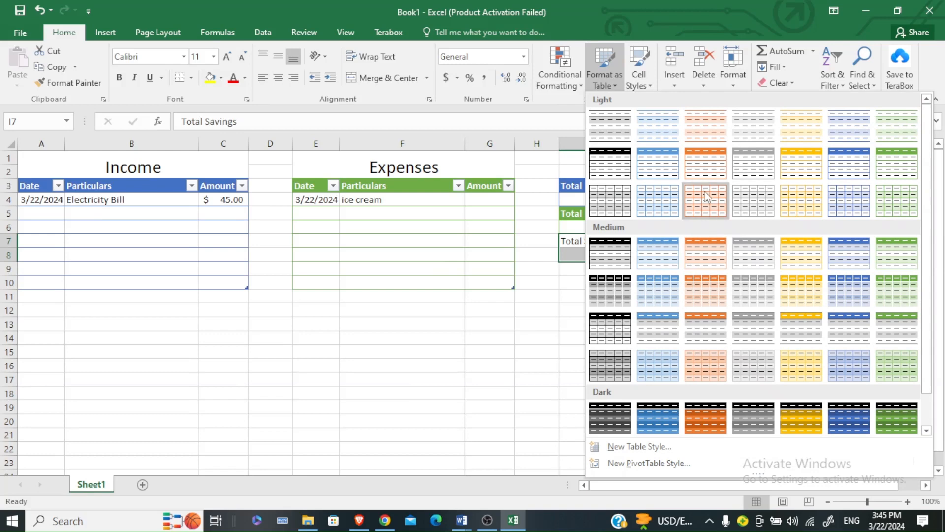
pyautogui.click(706, 169)
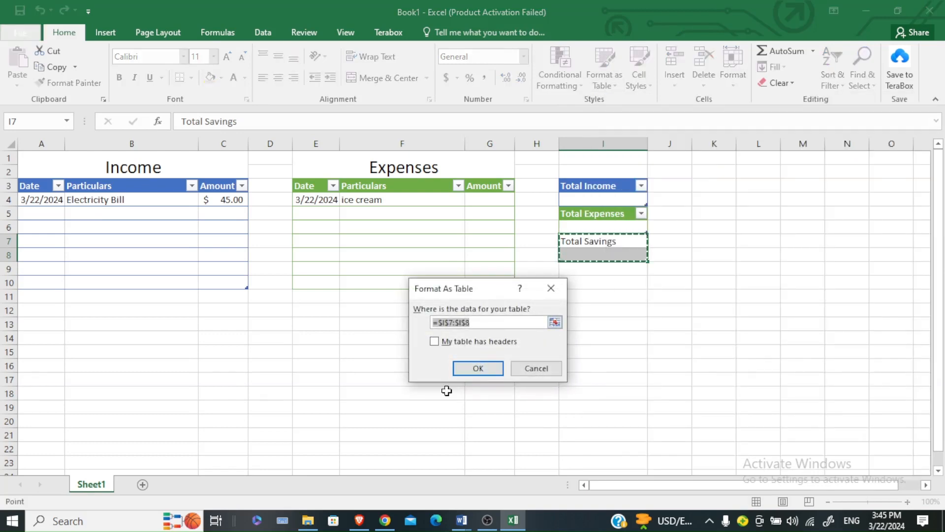
pyautogui.click(435, 341)
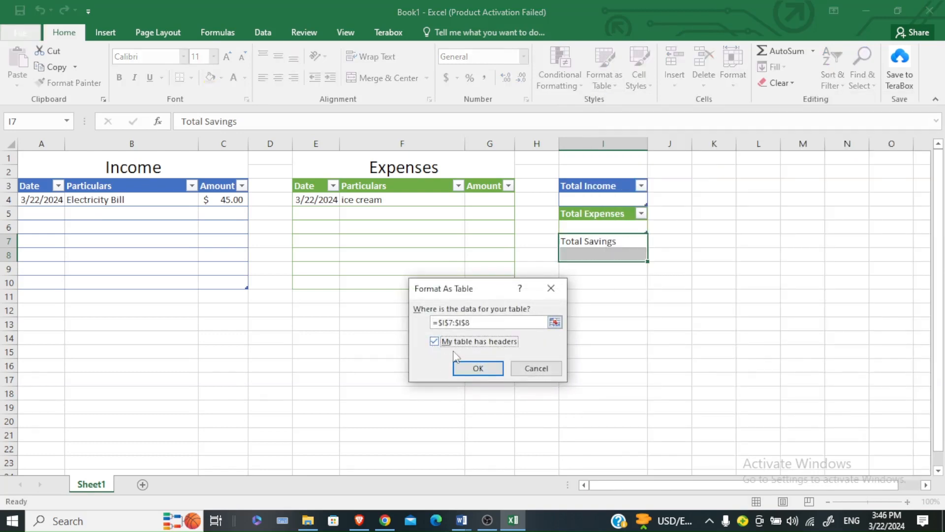
pyautogui.click(478, 368)
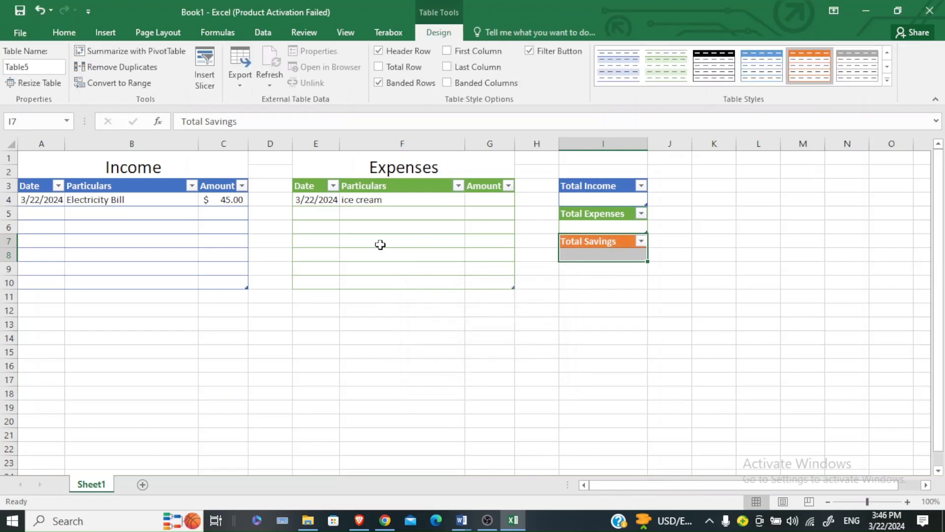
# Enter a SUM formula in I4 under Total Income that adds the Income table's Amount column, =sum(Table1[Amount]).
pyautogui.click(492, 196)
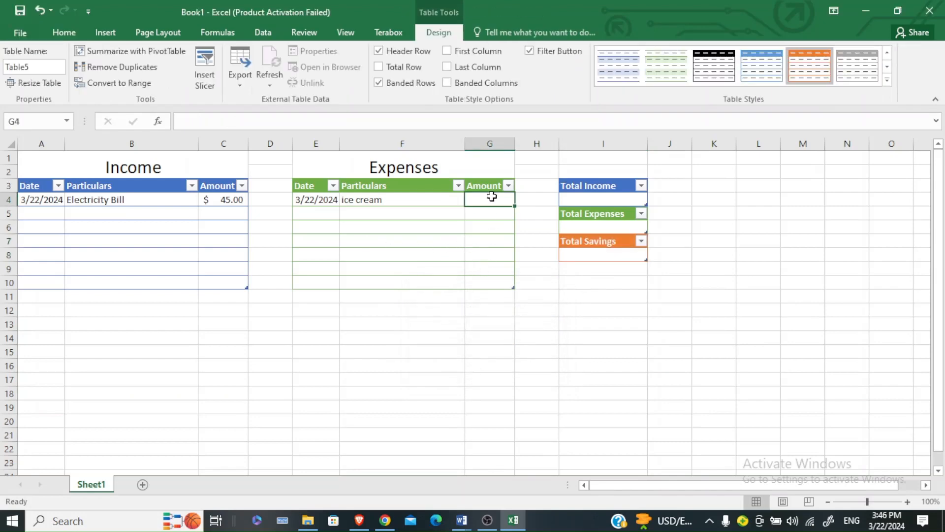
pyautogui.click(571, 201)
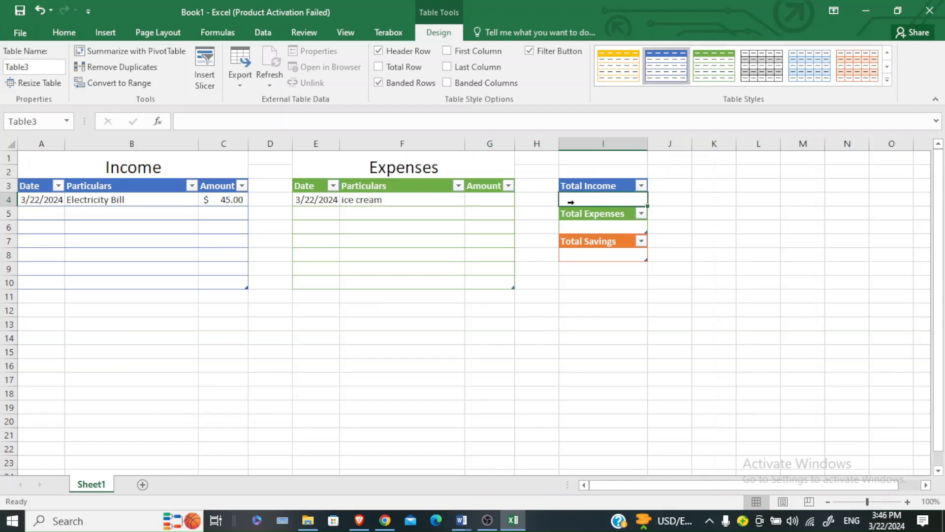
pyautogui.write('=sum')
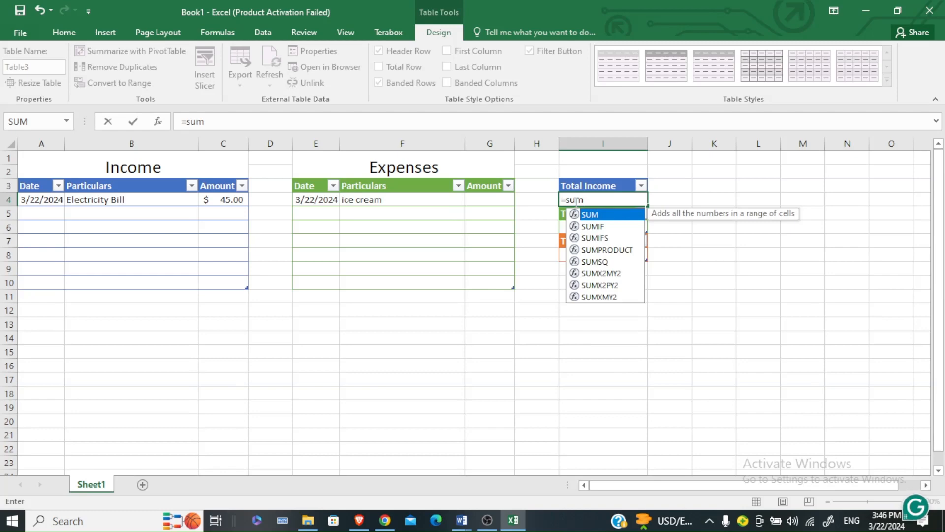
pyautogui.write('(')
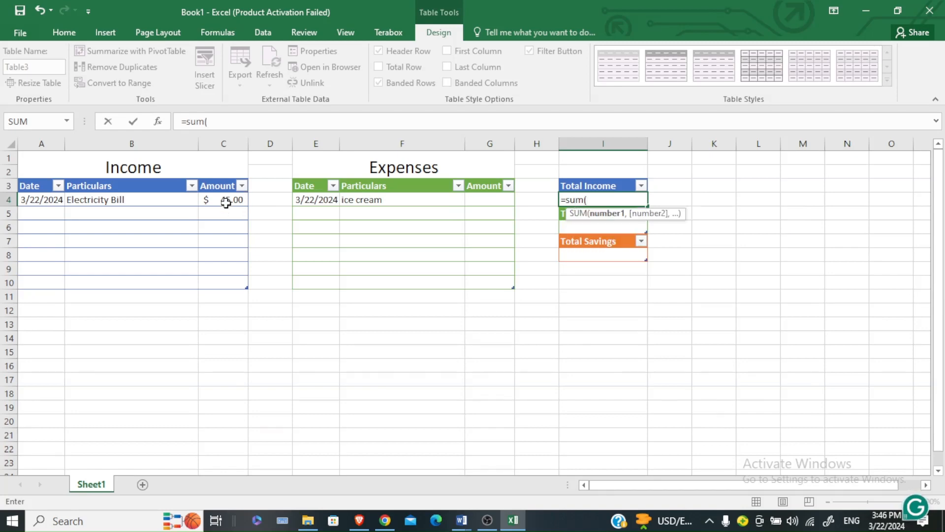
pyautogui.moveTo(225, 201); pyautogui.dragTo(211, 286)
pyautogui.write(')')
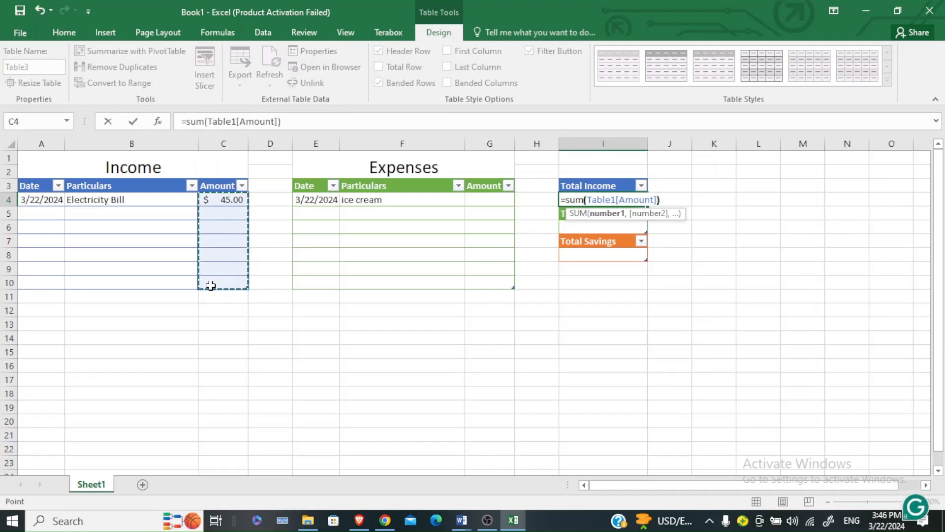
pyautogui.press('Return')
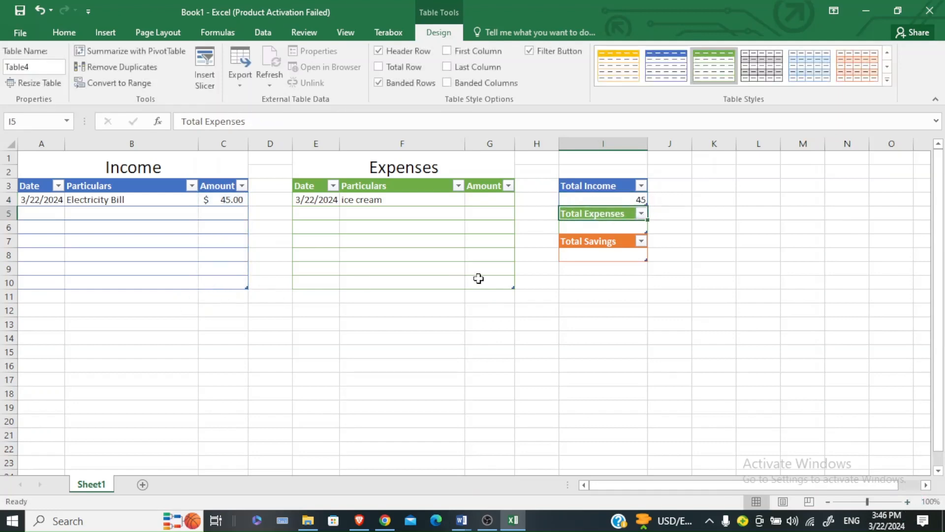
# Enter a SUM formula in I6 under Total Expenses that adds the Expenses table's Amount column, =sum(Table2[Amount]).
pyautogui.click(588, 227)
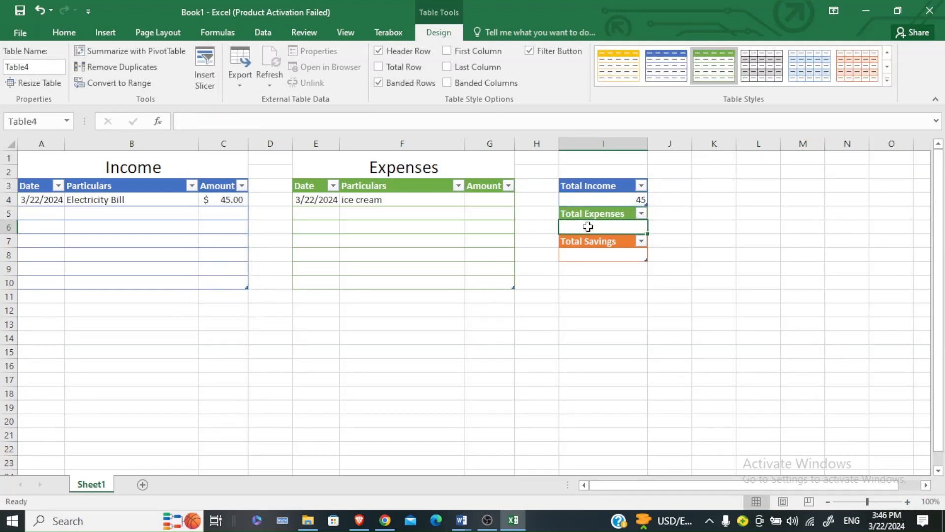
pyautogui.write('=sum(')
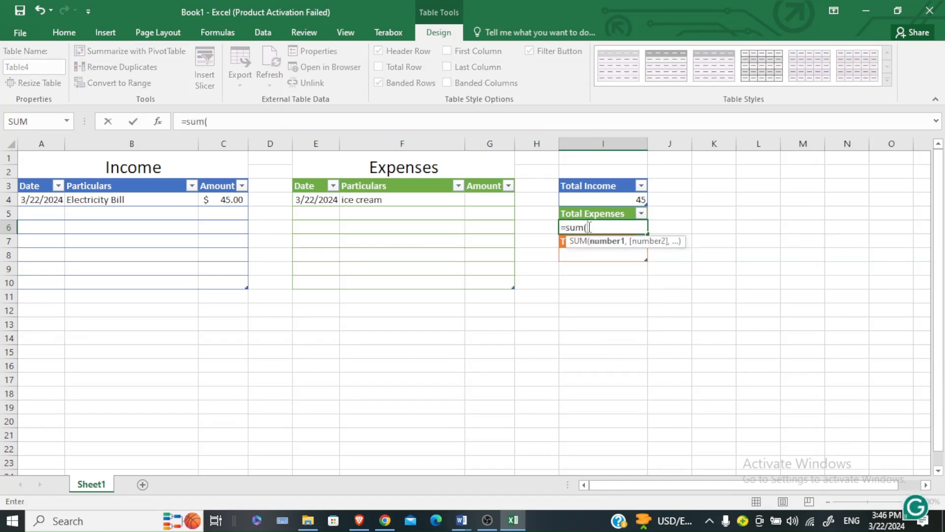
pyautogui.click(479, 205)
pyautogui.moveTo(479, 205); pyautogui.dragTo(475, 276)
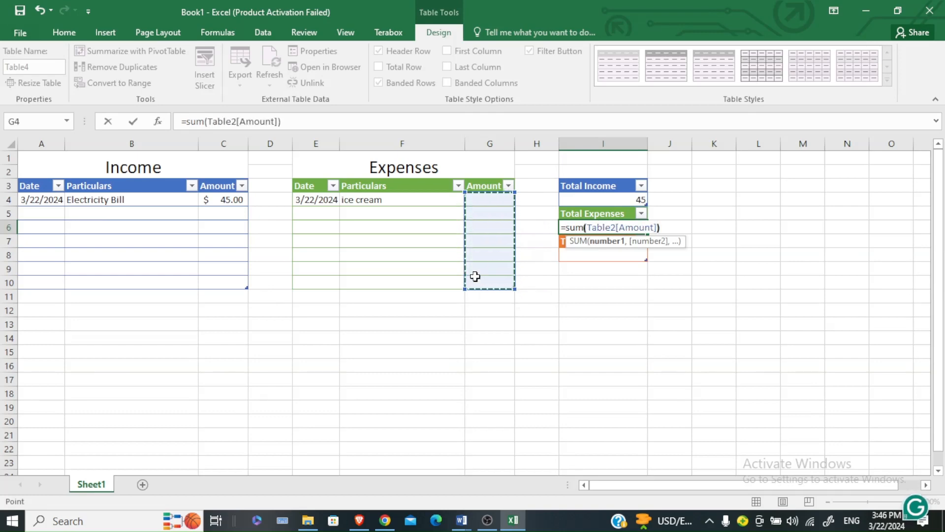
pyautogui.write(')')
pyautogui.press('Return')
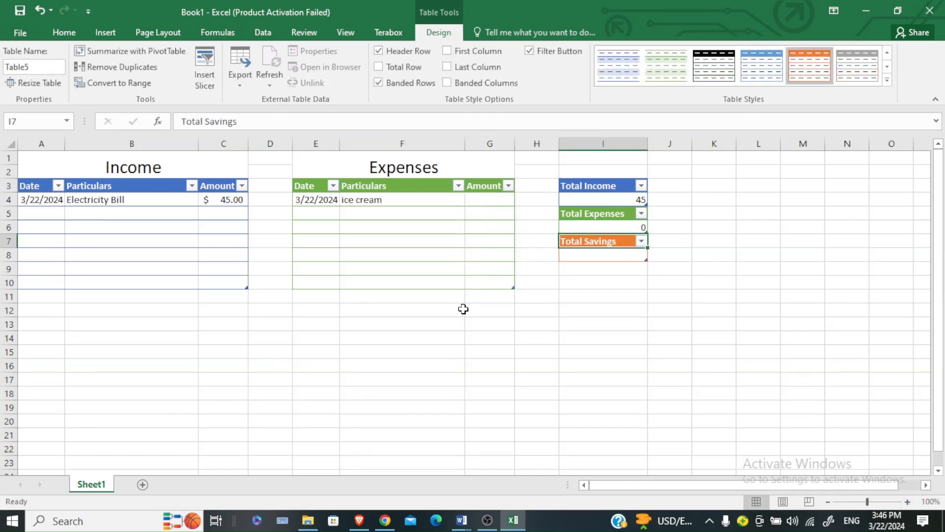
# Enter a formula in I8 under Total Savings that subtracts total expenses from total income, =Table3[Total Income]-Table4[Total Expenses].
pyautogui.click(569, 255)
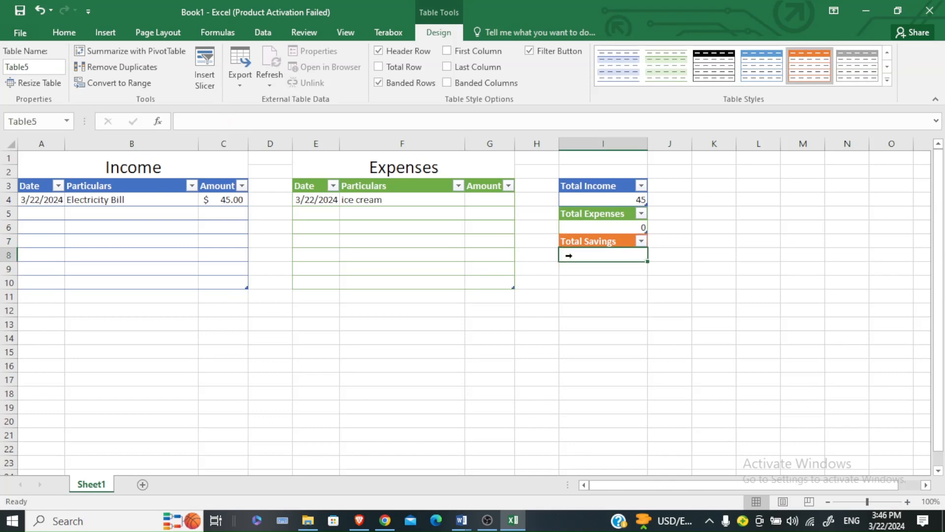
pyautogui.write('=sum')
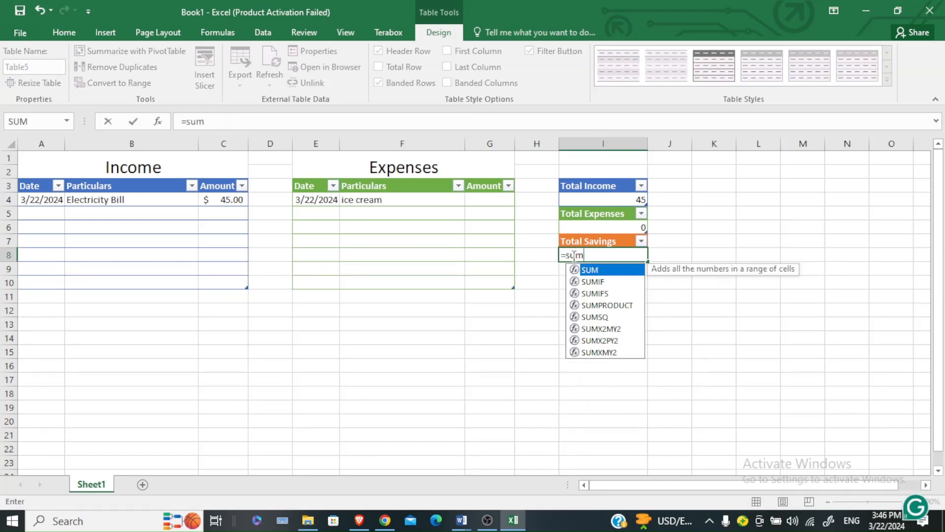
pyautogui.write('(')
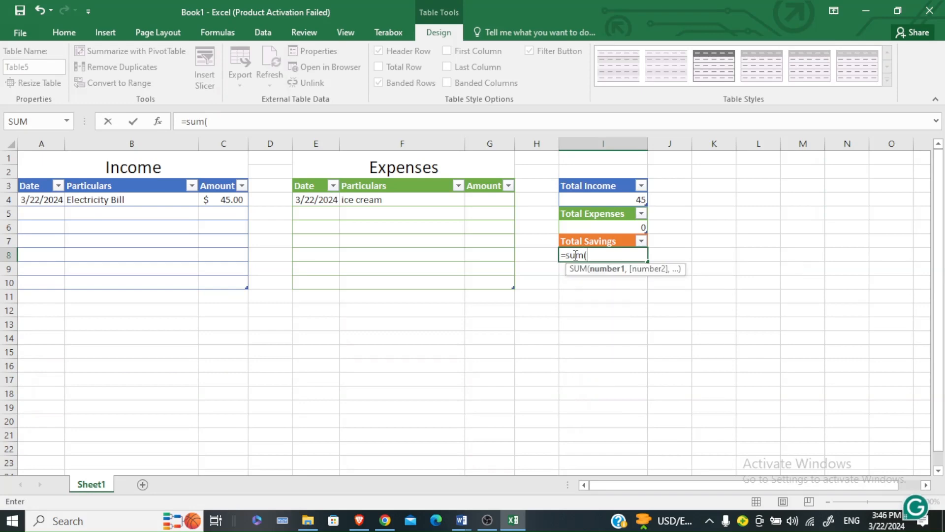
pyautogui.press('BackSpace')
pyautogui.press('BackSpace')
pyautogui.press('BackSpace')
pyautogui.press('BackSpace')
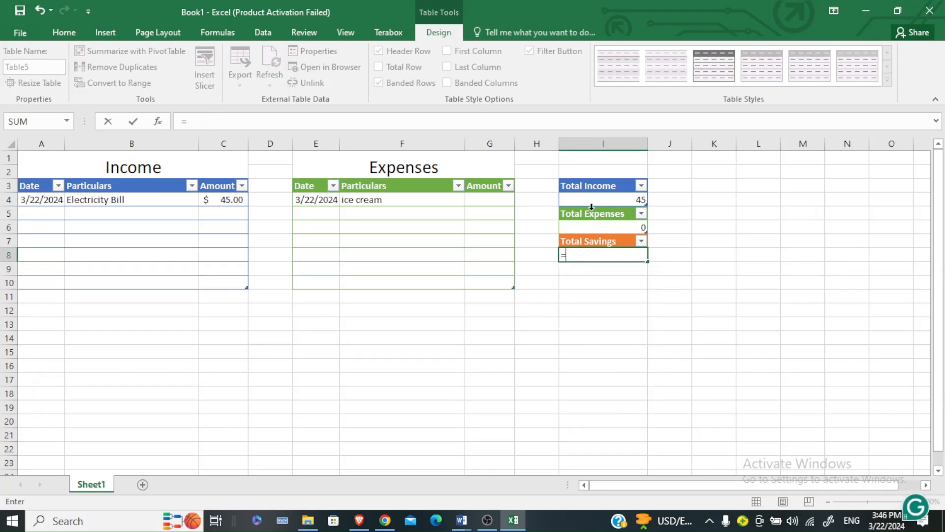
pyautogui.click(586, 199)
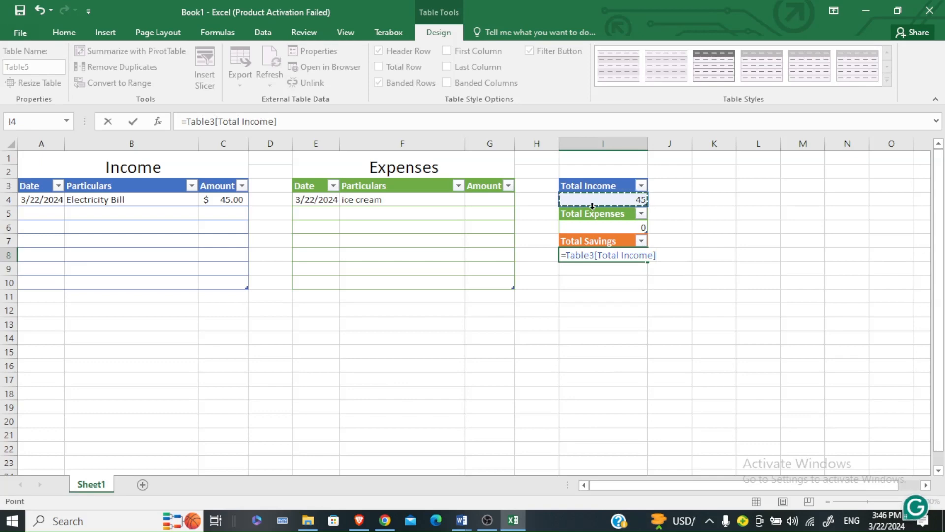
pyautogui.write('-')
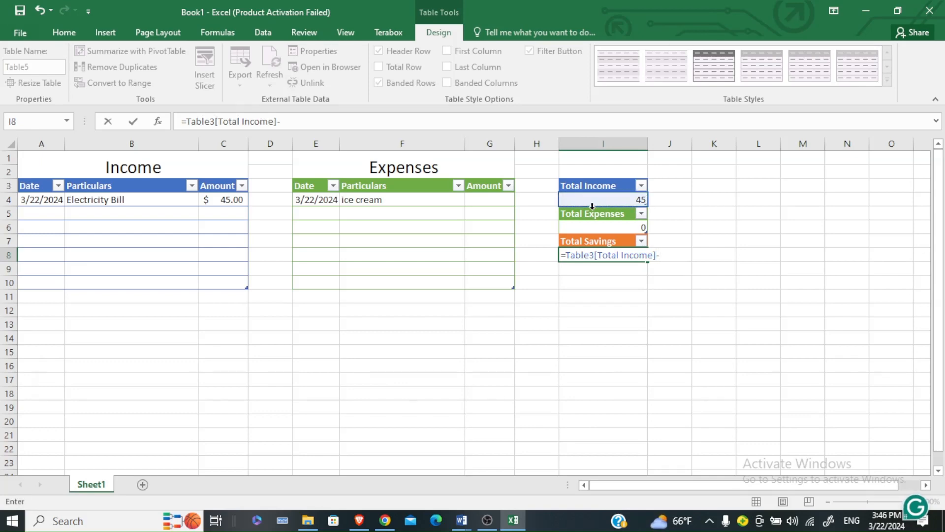
pyautogui.click(592, 223)
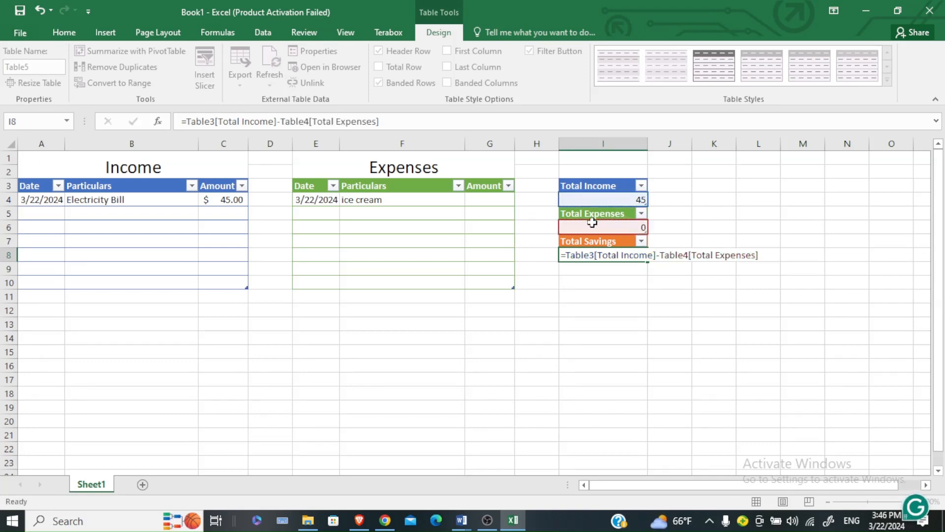
# Commit the Total Savings formula in I8 and add a Remarks column heading beside it in J7.
pyautogui.press('Return')
pyautogui.click(671, 243)
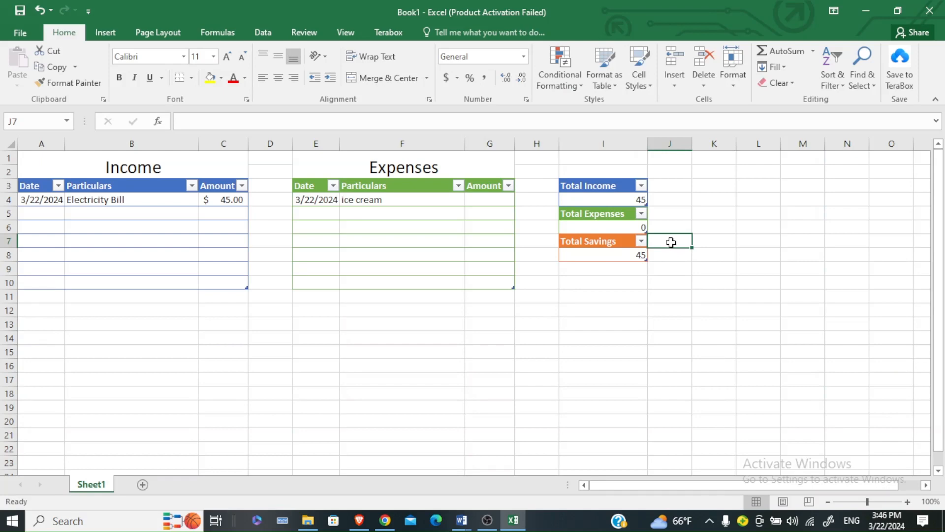
pyautogui.write('Remarks')
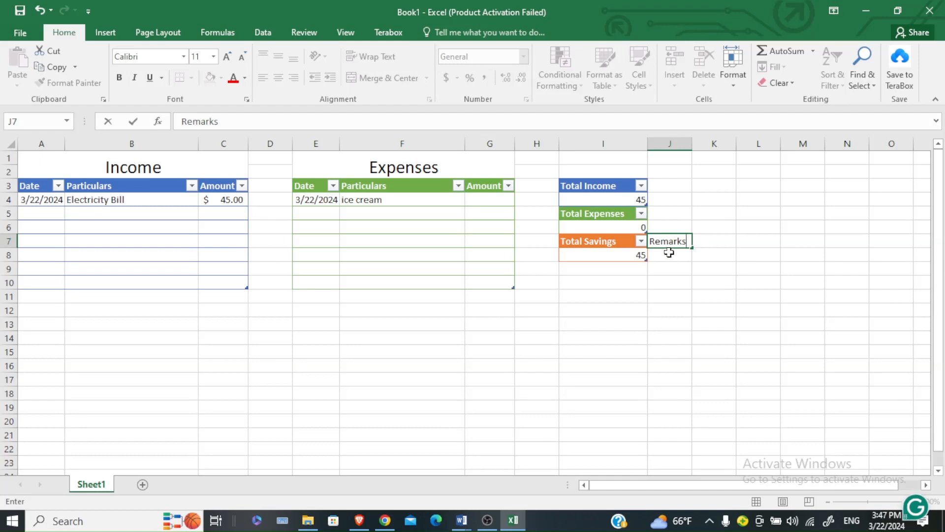
pyautogui.press('Return')
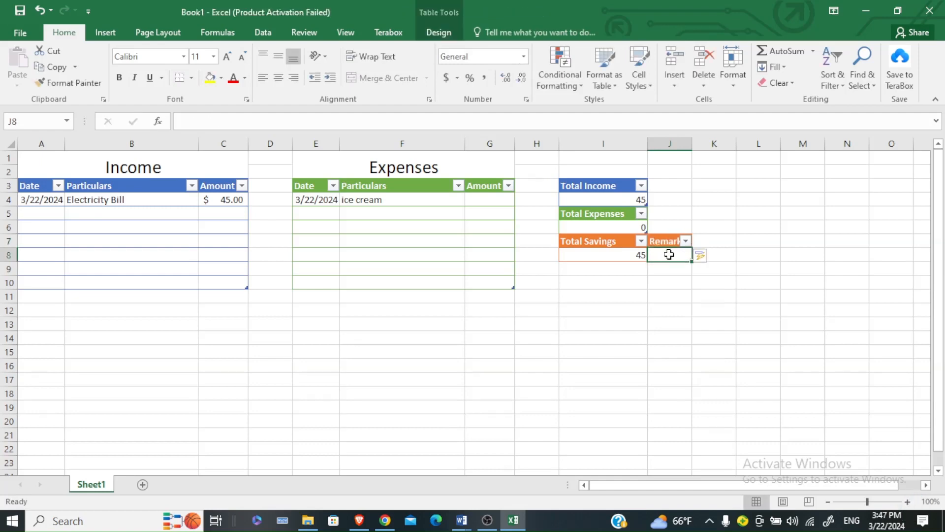
# Enter a nested IF formula under Remarks in J8, =if([Total Savings]<0,"Loss",if([Total Savings]=0,"Nothing","Profit")).
pyautogui.write('=if')
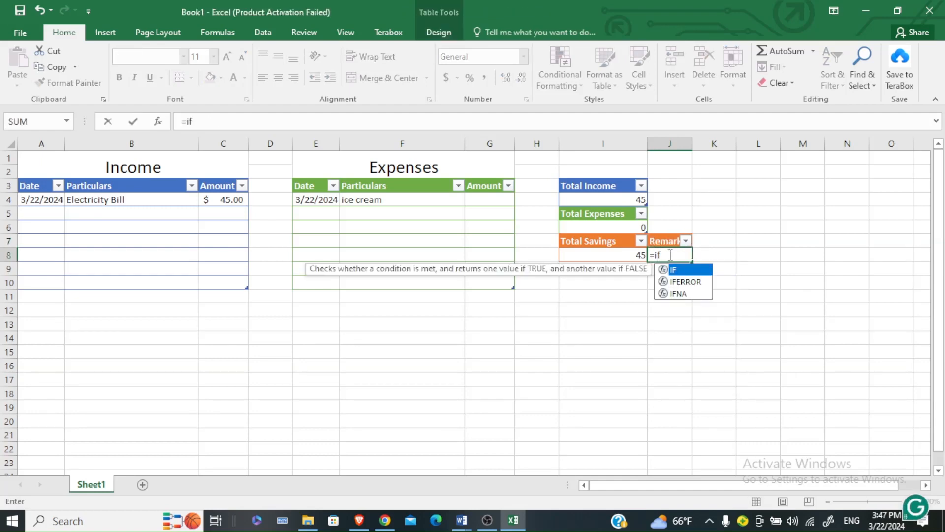
pyautogui.write('(')
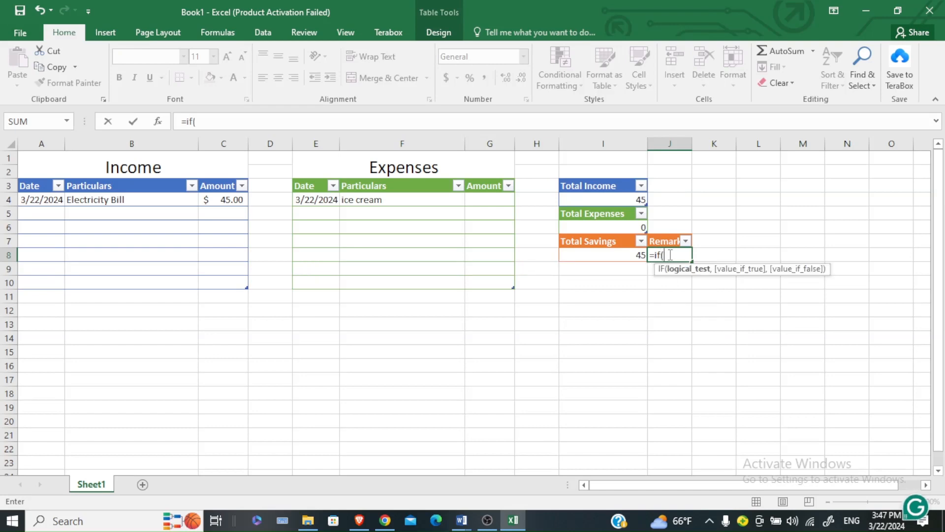
pyautogui.click(612, 255)
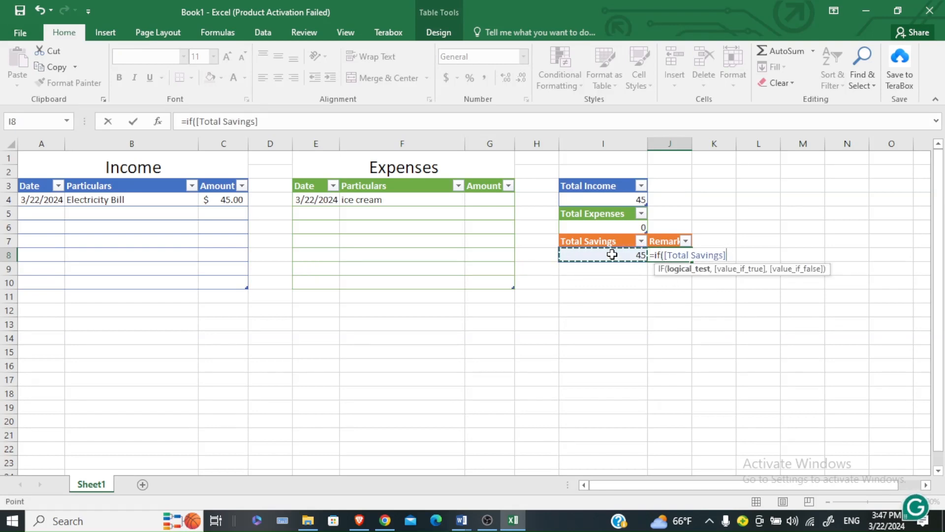
pyautogui.write('<')
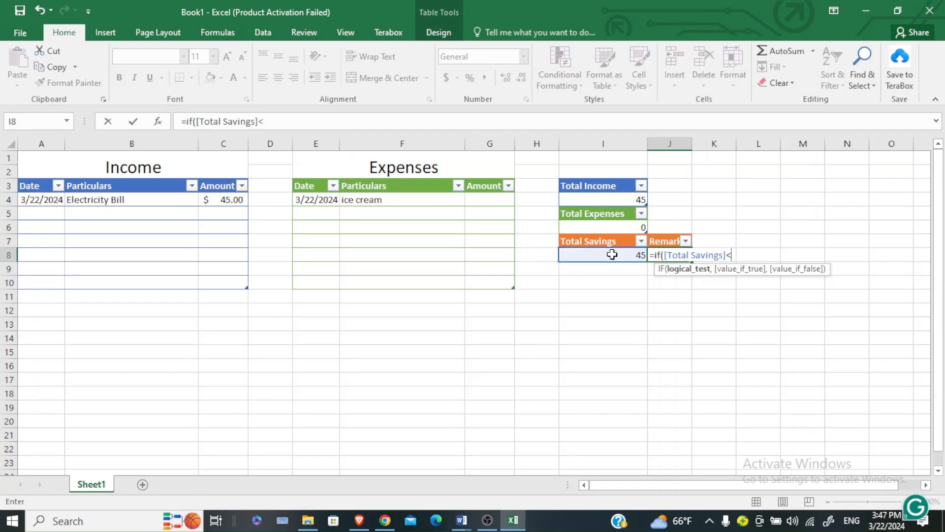
pyautogui.write('0,"')
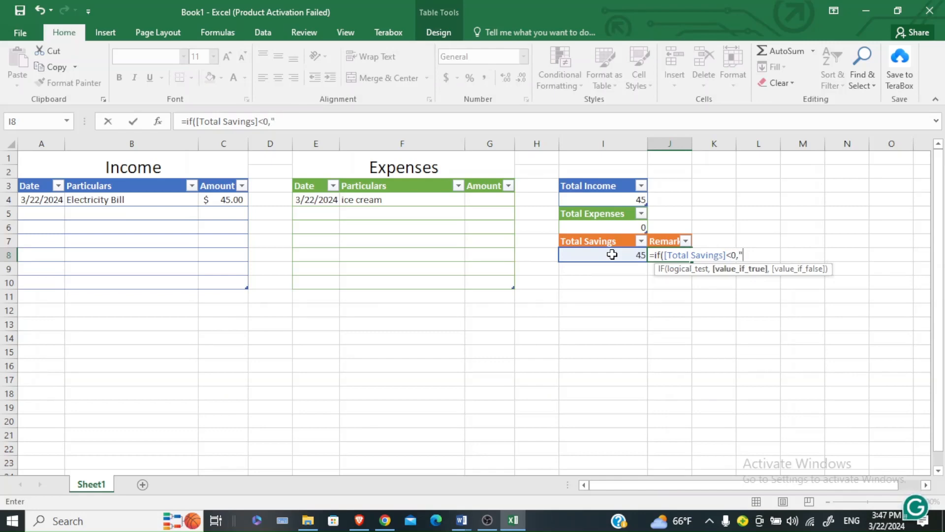
pyautogui.write('Loss",if')
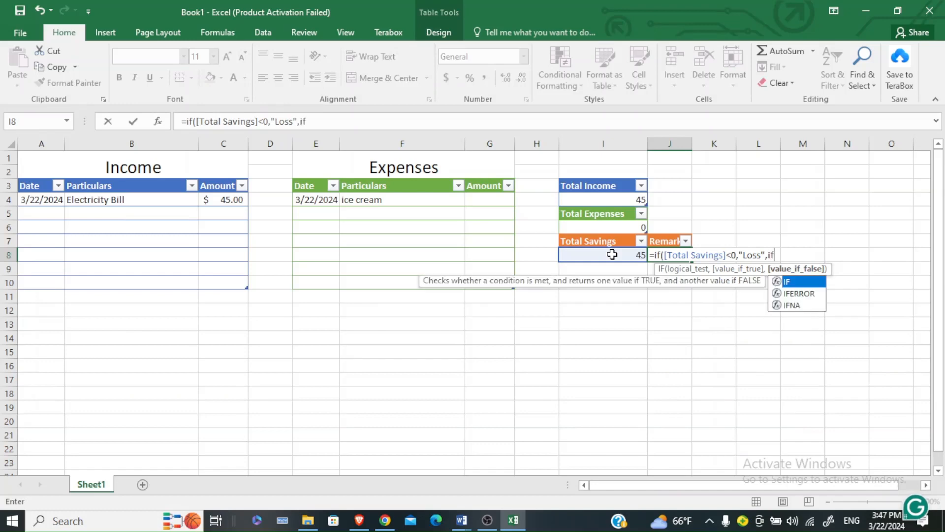
pyautogui.write('(')
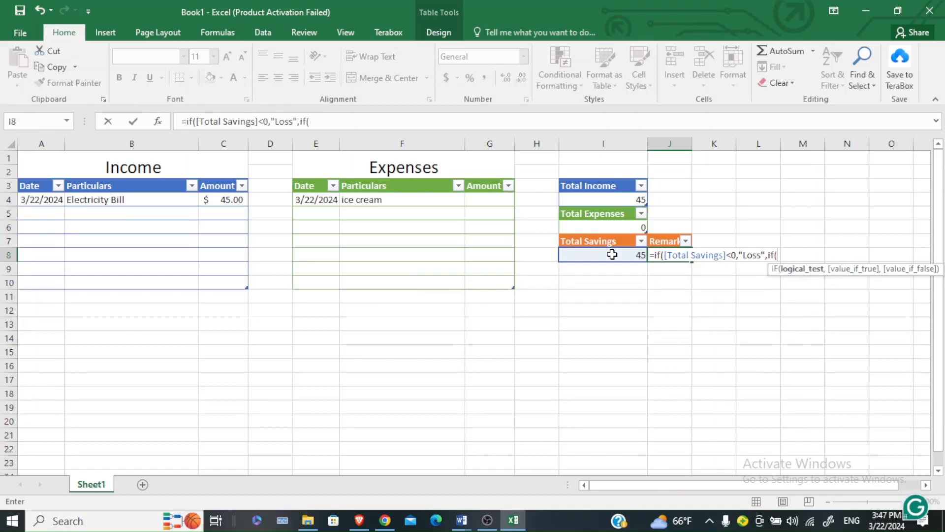
pyautogui.click(612, 254)
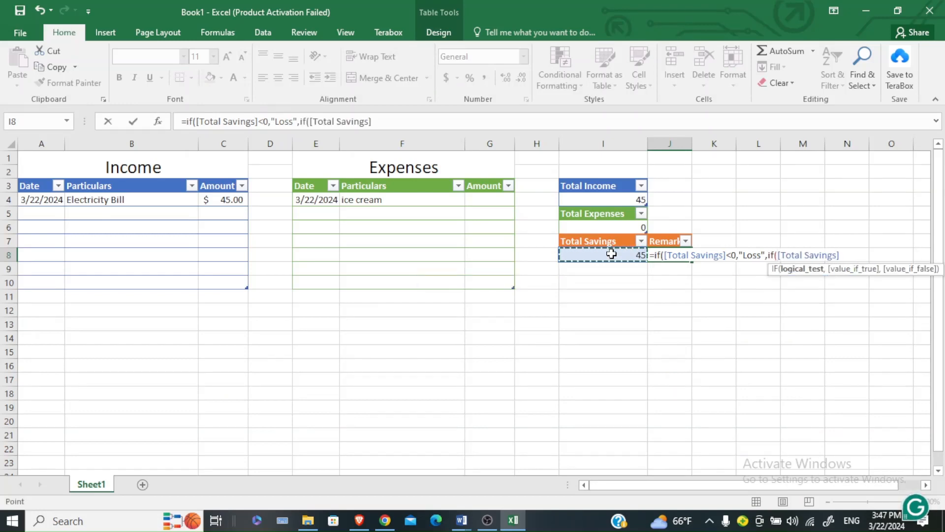
pyautogui.write('=0,')
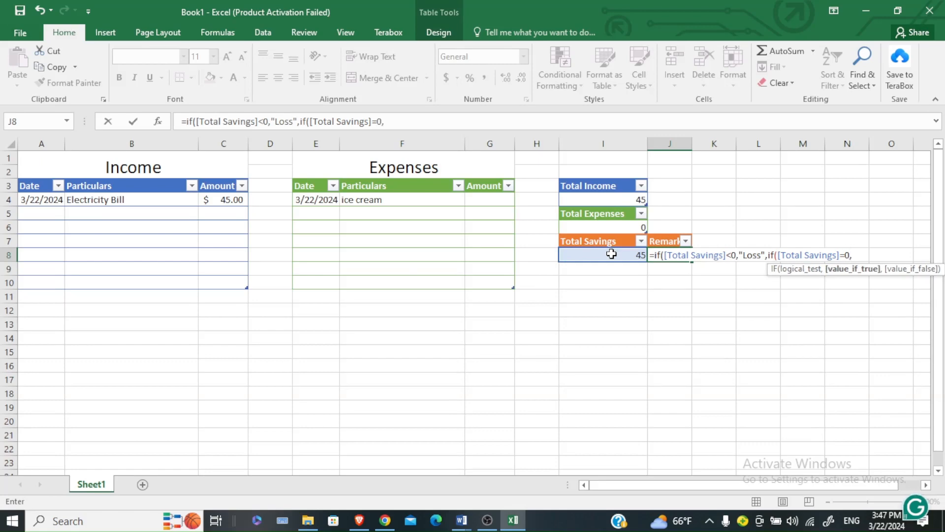
pyautogui.write('"')
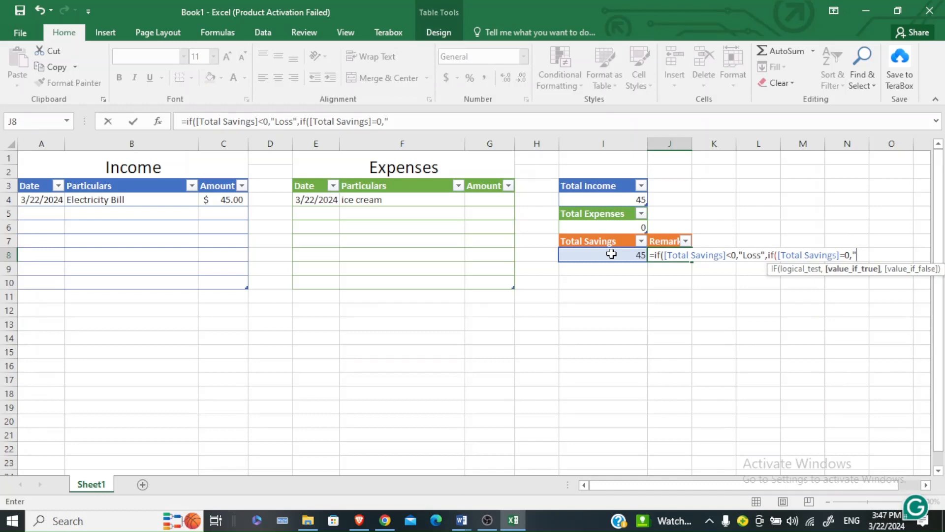
pyautogui.write("Nothing'")
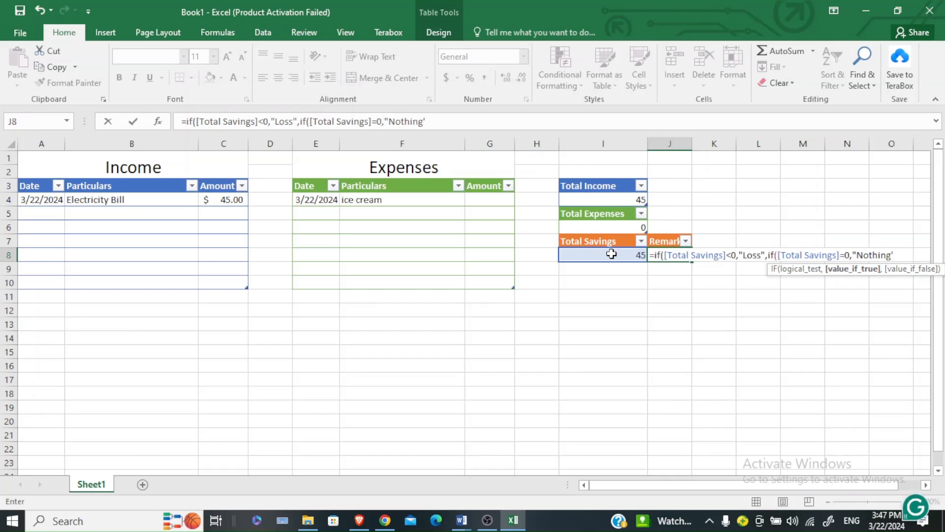
pyautogui.write('",')
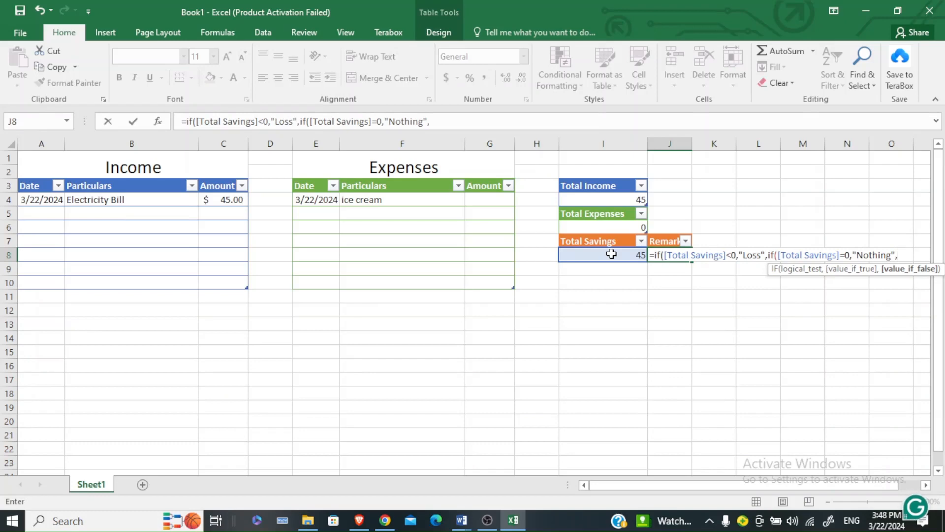
pyautogui.write('"Profit"')
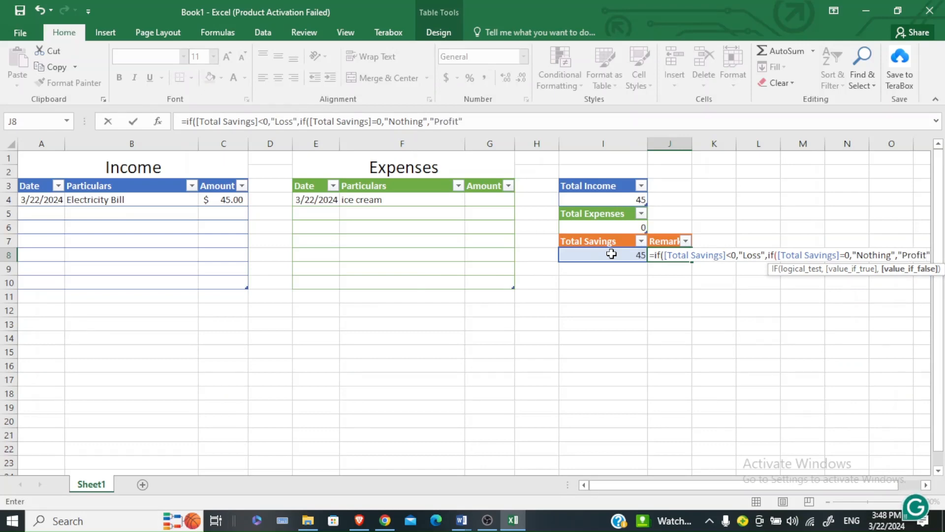
pyautogui.write(')')
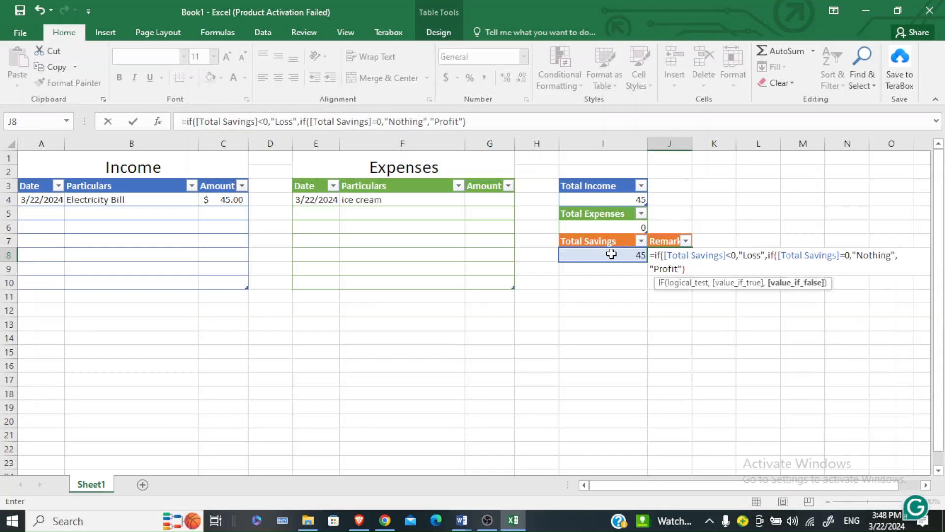
pyautogui.write(')')
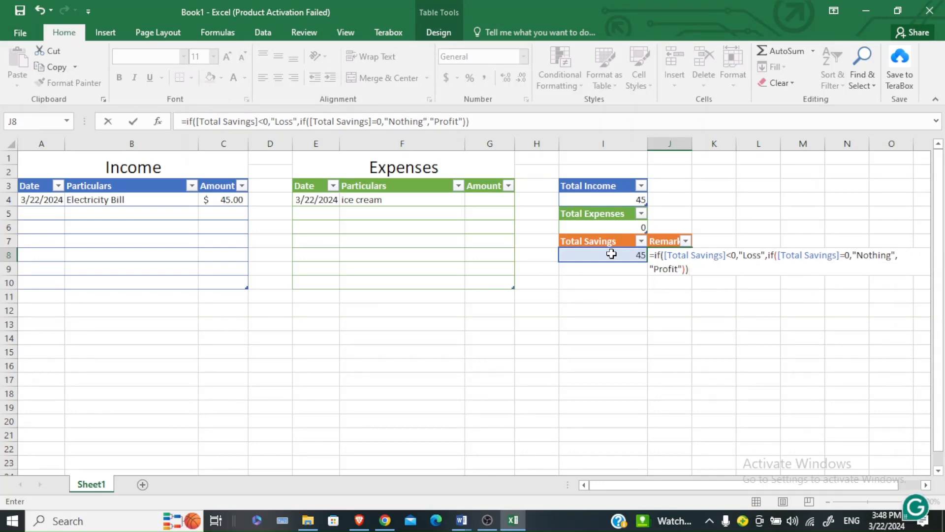
pyautogui.press('Return')
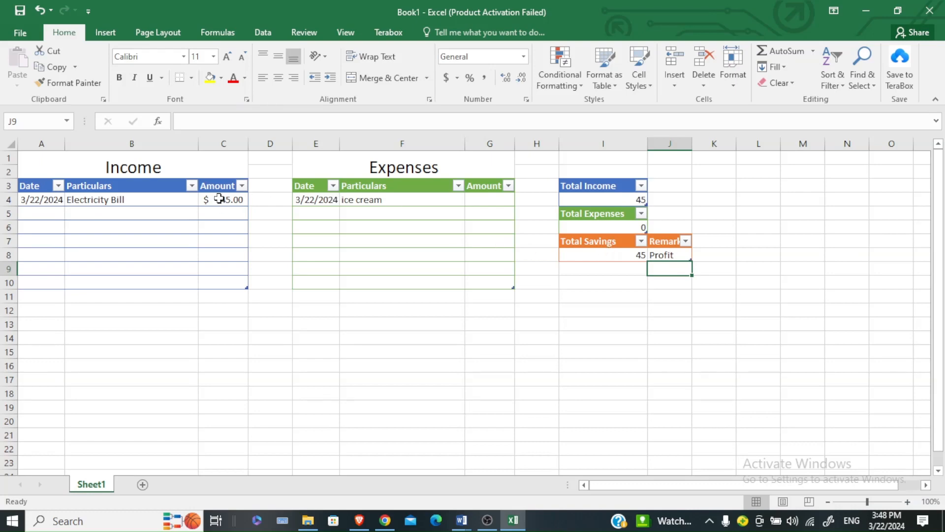
# Enter 9000 as the Amount for the ice cream expense in G4.
pyautogui.click(490, 205)
pyautogui.write('9000')
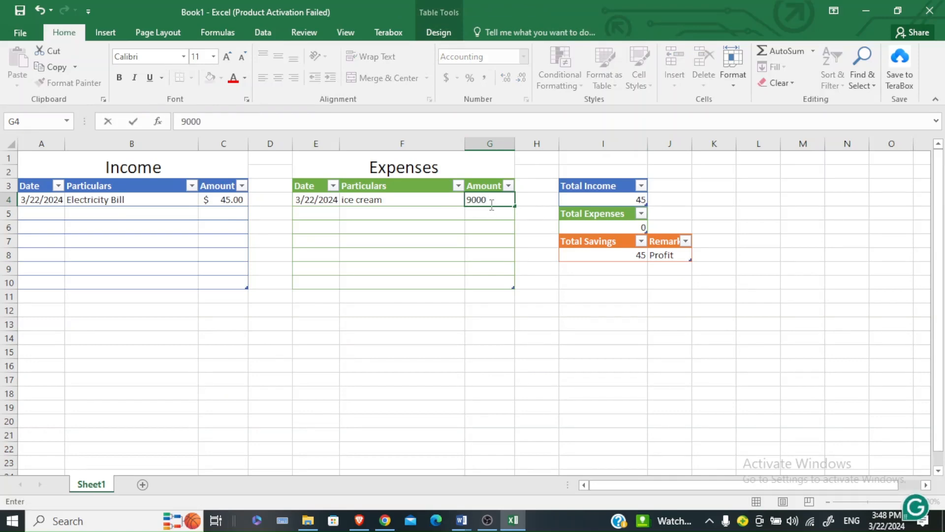
pyautogui.press('Return')
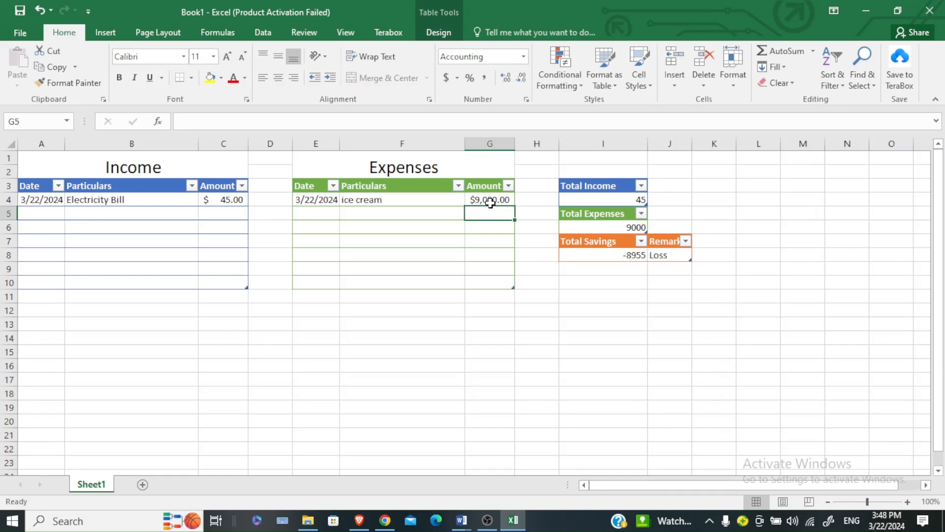
# Replace the ice cream expense's Amount in G4 with 45.
pyautogui.click(490, 205)
pyautogui.press('BackSpace')
pyautogui.write('45')
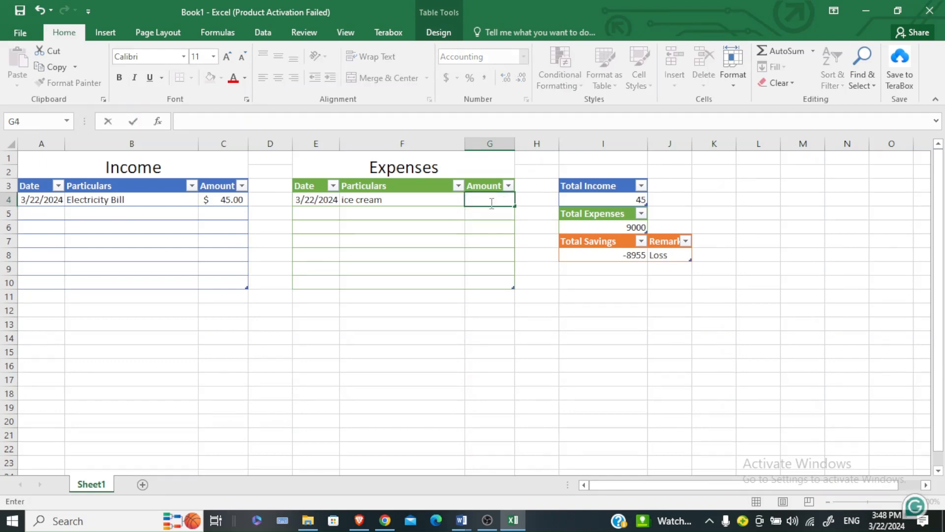
pyautogui.press('Return')
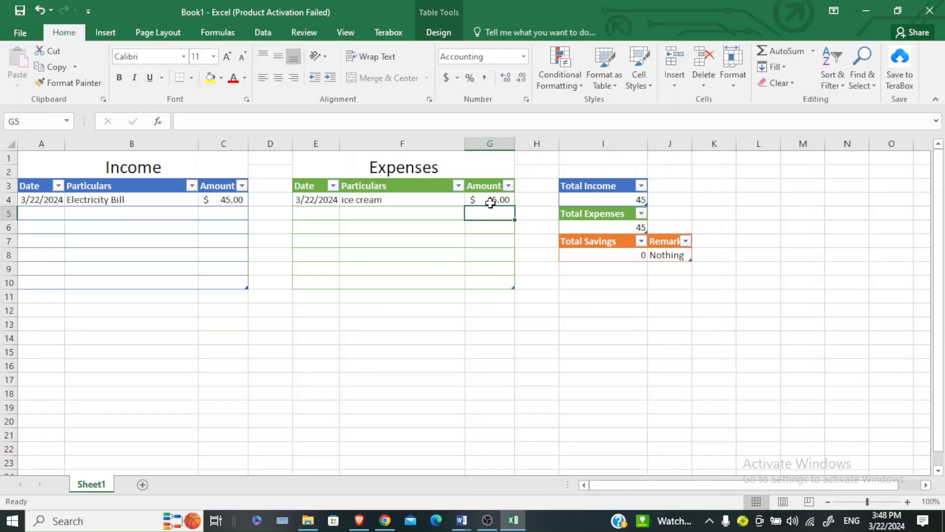
pyautogui.click(487, 519)
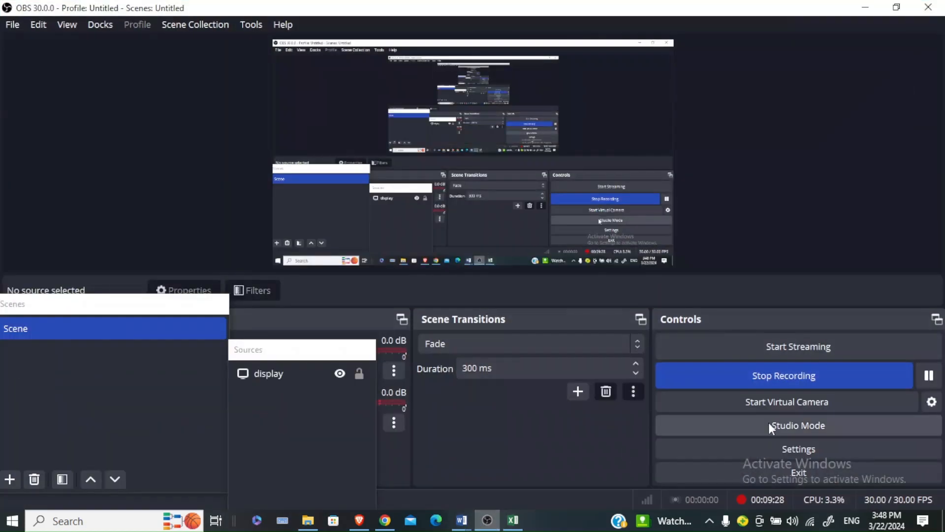